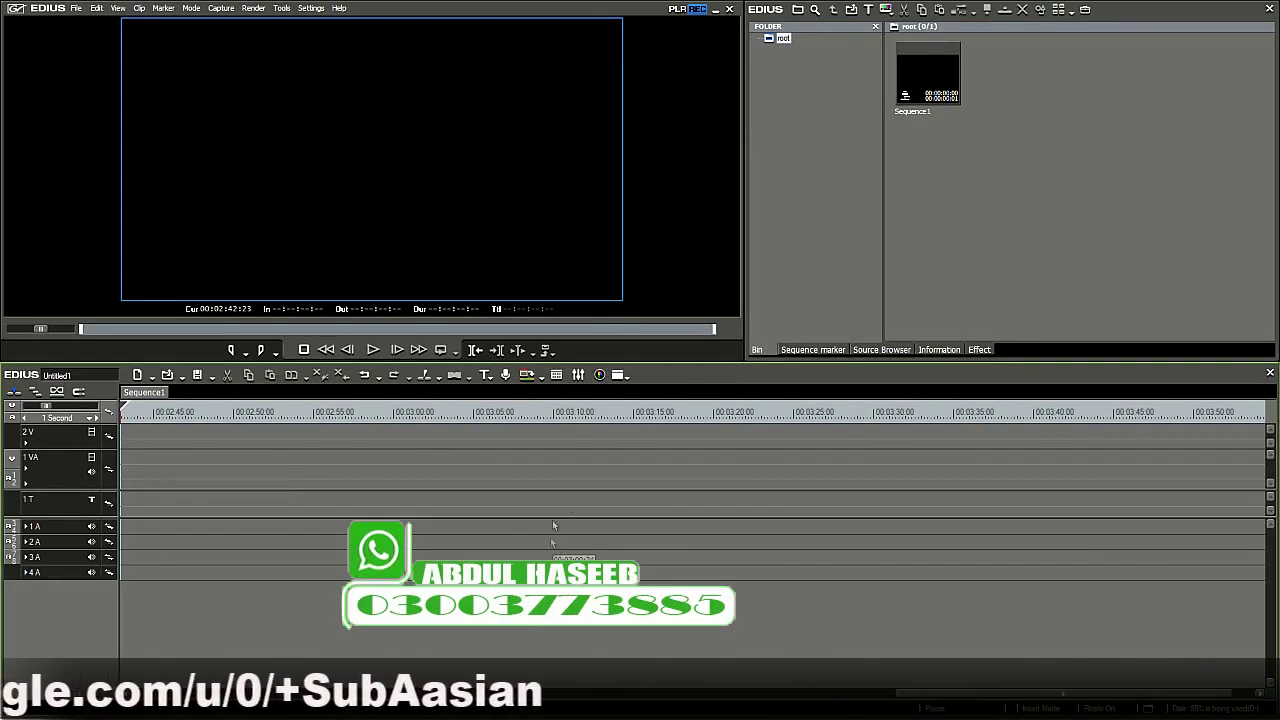
# Import the video clip MVI_3497 into the root bin.
pyautogui.doubleClick(968, 238)
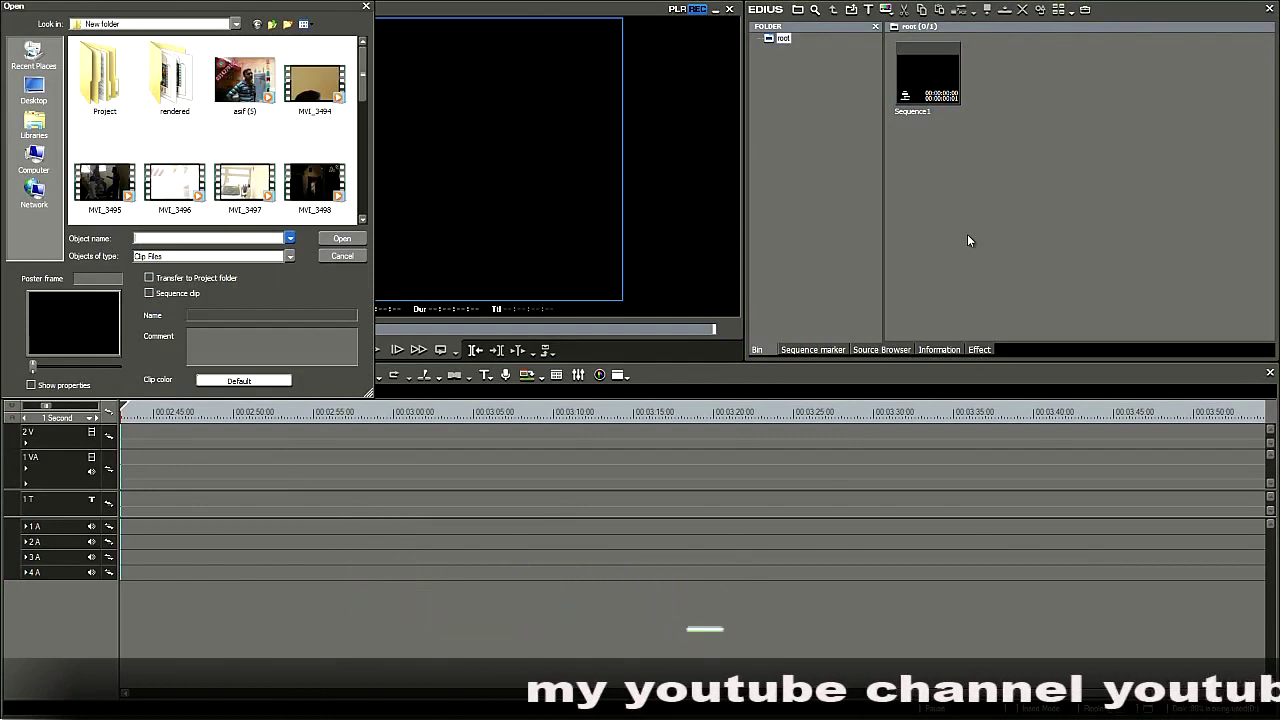
pyautogui.click(250, 190)
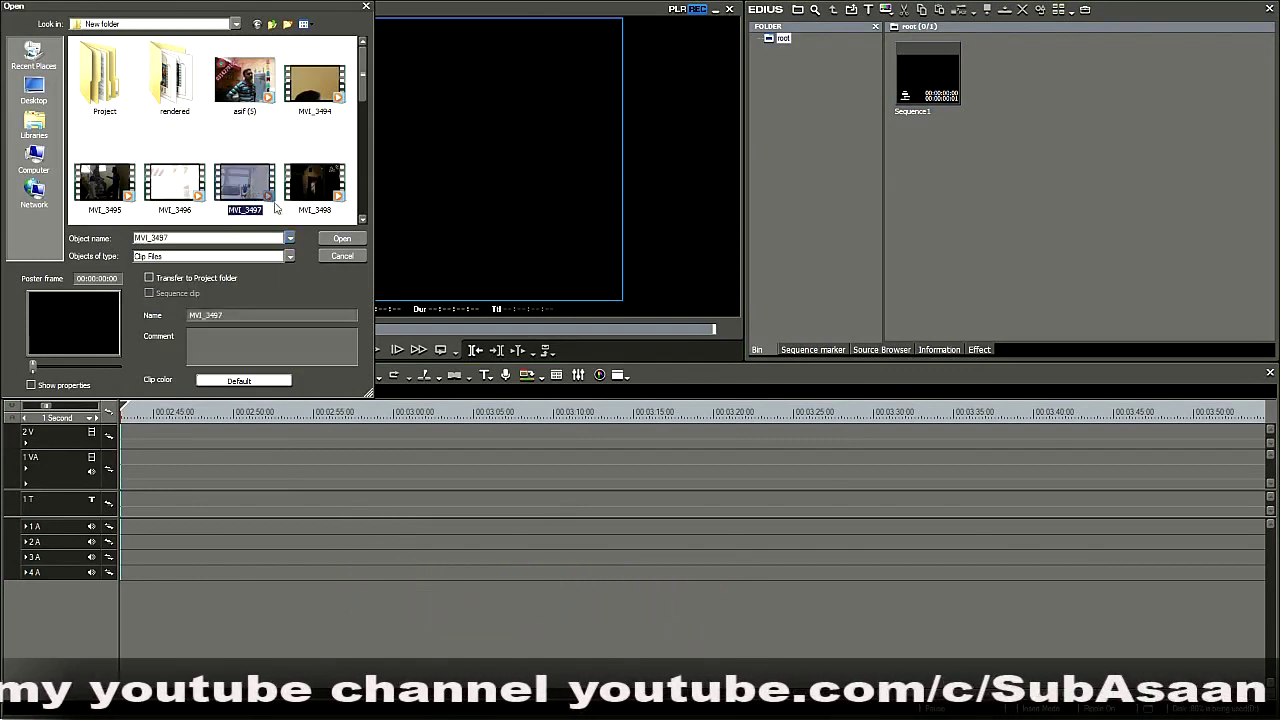
pyautogui.click(345, 239)
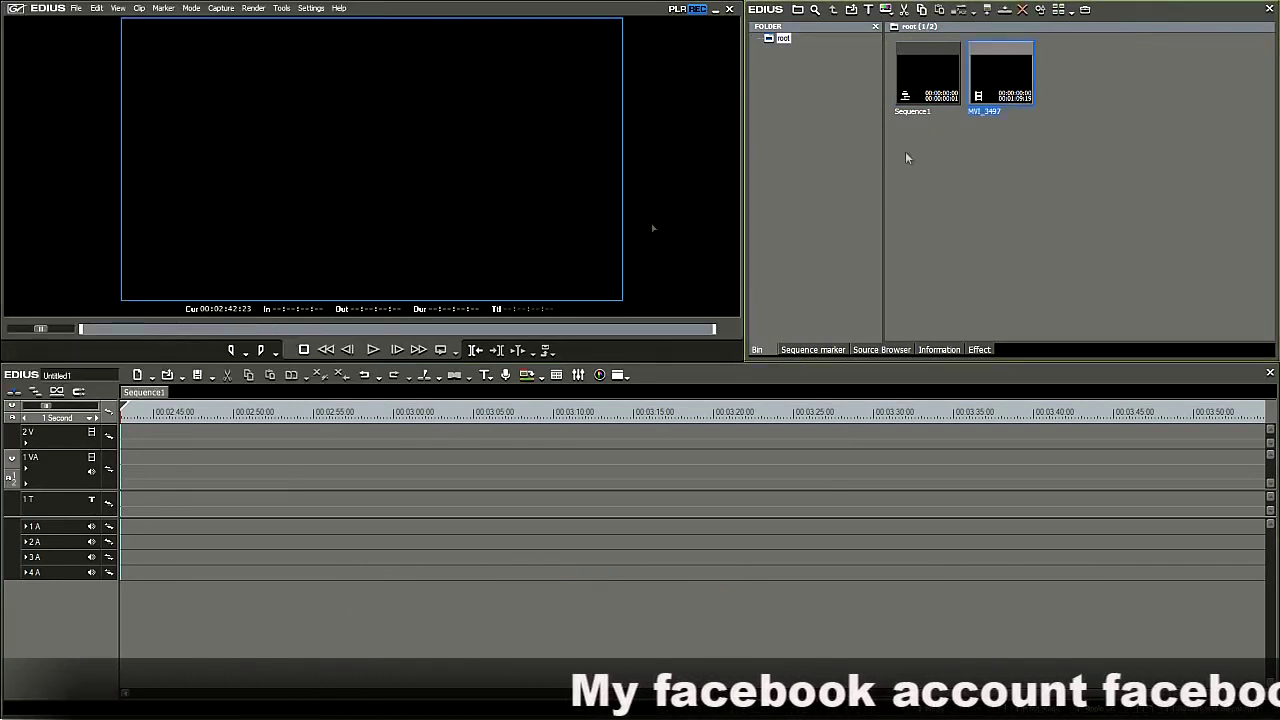
# Place the MVI_3497 clip on the 1 VA track, starting at the very beginning of Sequence1.
pyautogui.moveTo(1015, 82); pyautogui.dragTo(131, 460)
pyautogui.moveTo(768, 704); pyautogui.dragTo(670, 707)
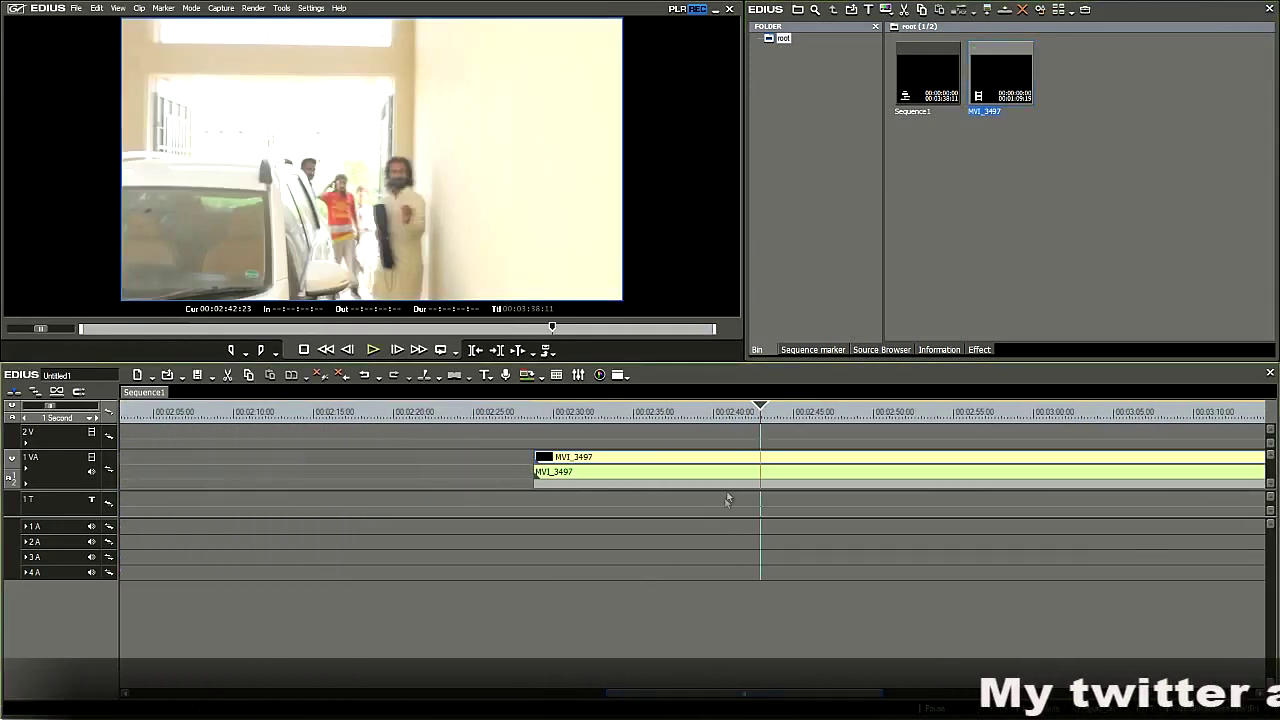
pyautogui.moveTo(743, 463); pyautogui.dragTo(194, 466)
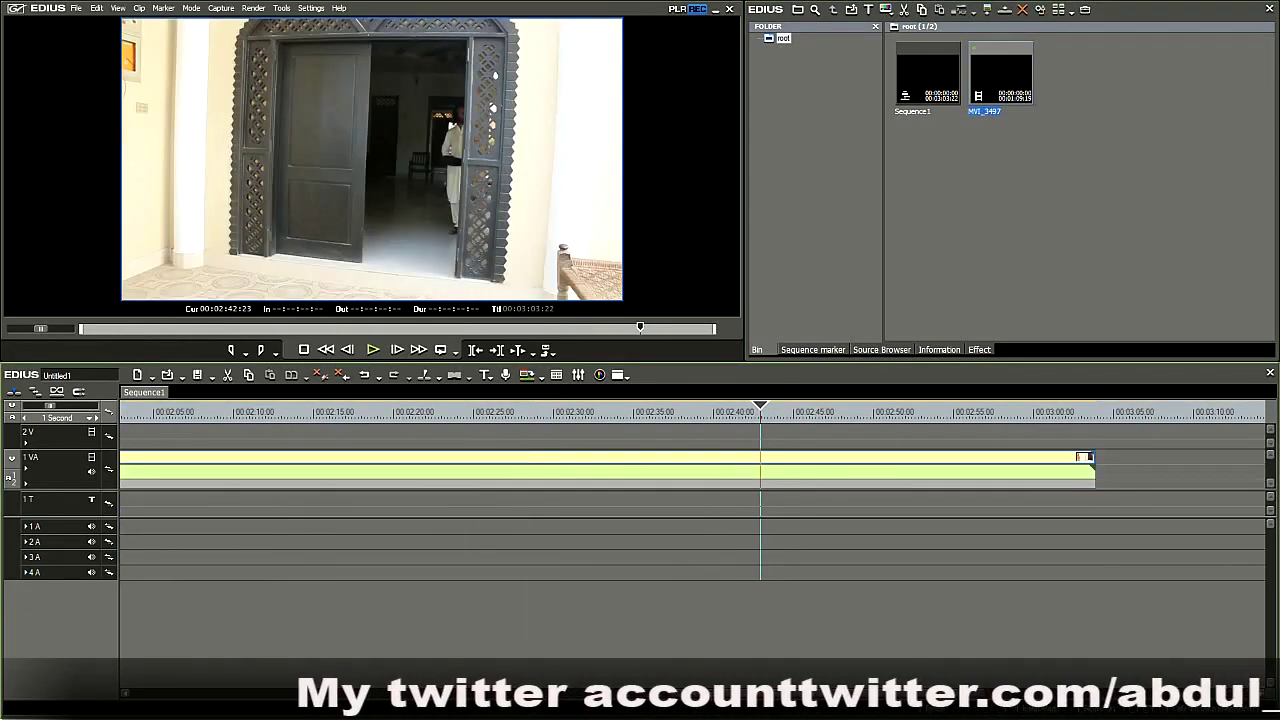
pyautogui.hscroll(-10, 1085, 458)
pyautogui.moveTo(1190, 461); pyautogui.dragTo(214, 466)
pyautogui.moveTo(450, 694); pyautogui.dragTo(247, 676)
pyautogui.moveTo(962, 485); pyautogui.dragTo(400, 484)
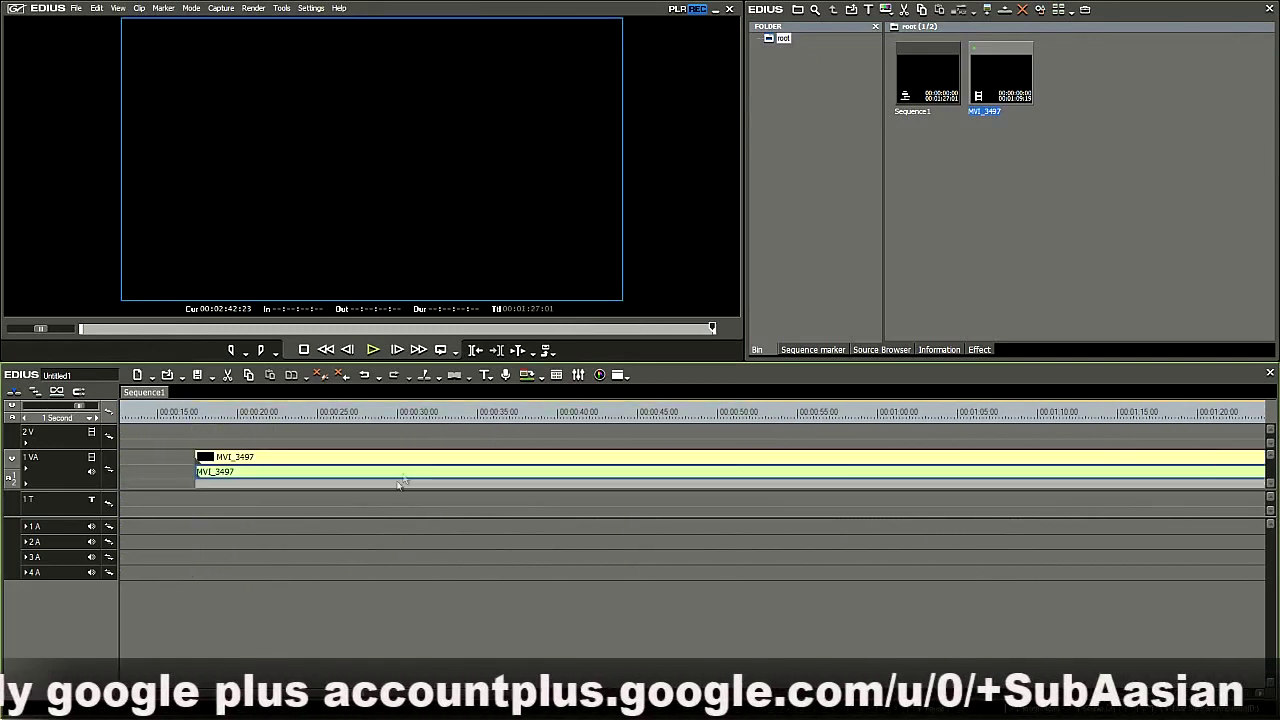
pyautogui.moveTo(250, 693); pyautogui.dragTo(190, 693)
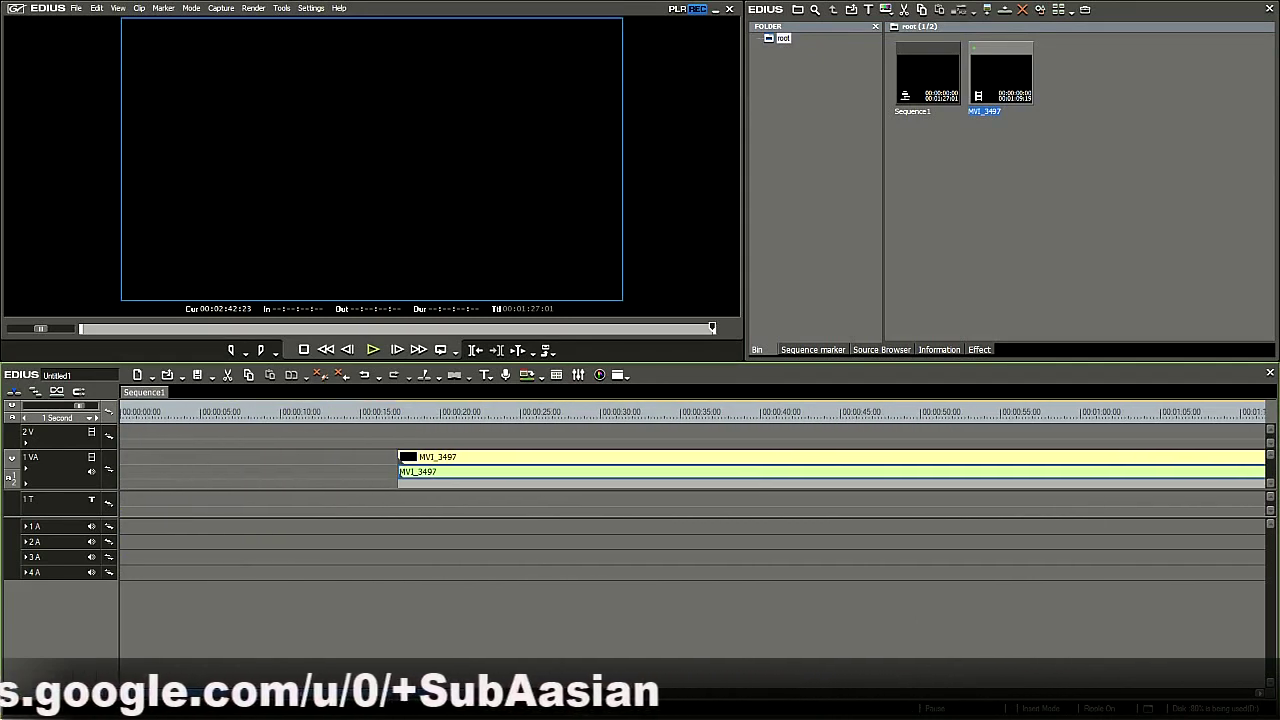
pyautogui.moveTo(597, 466); pyautogui.dragTo(318, 471)
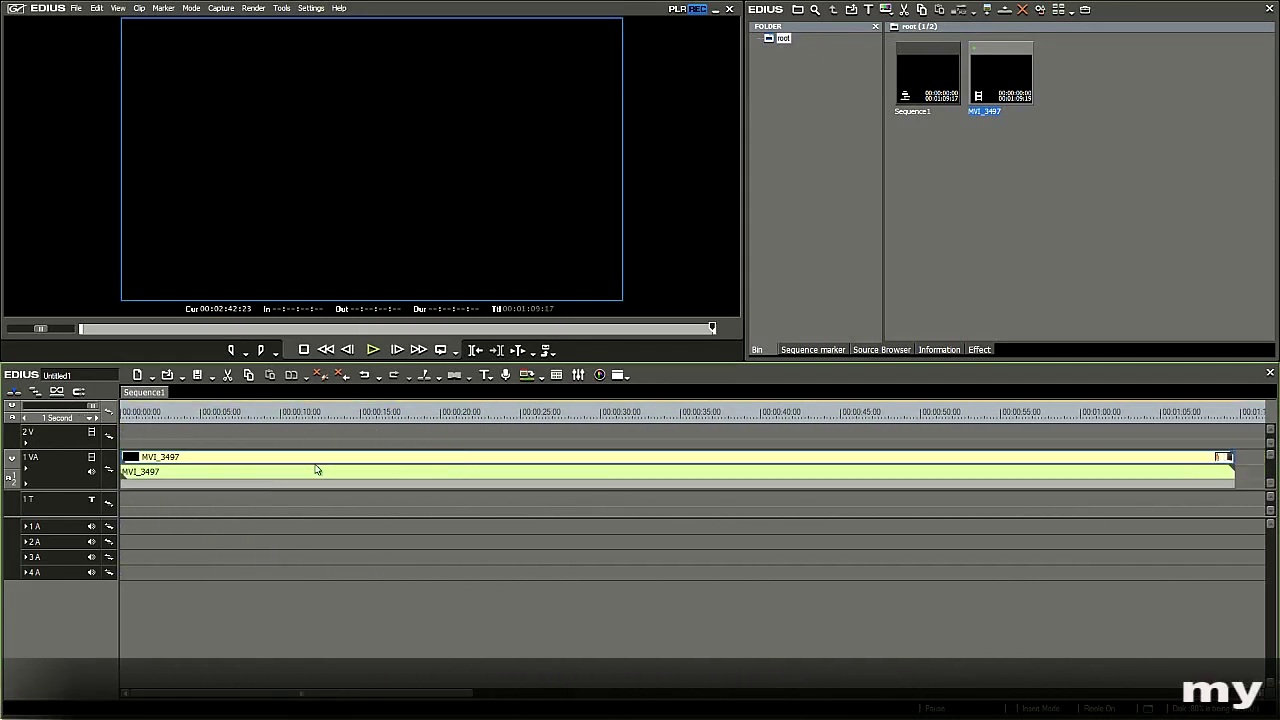
# Import the sequence from the project file SUB ASAAN (2) in the 2017 folder, without copying its clips.
pyautogui.click(181, 380)
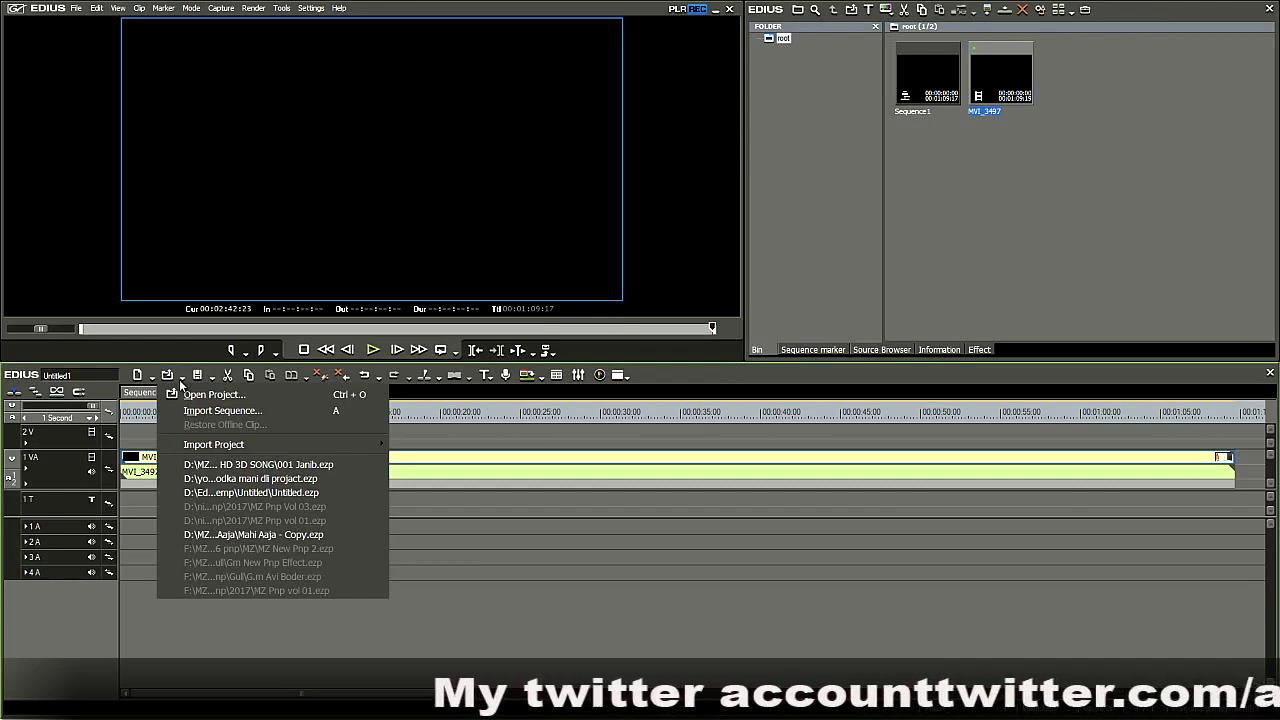
pyautogui.click(246, 417)
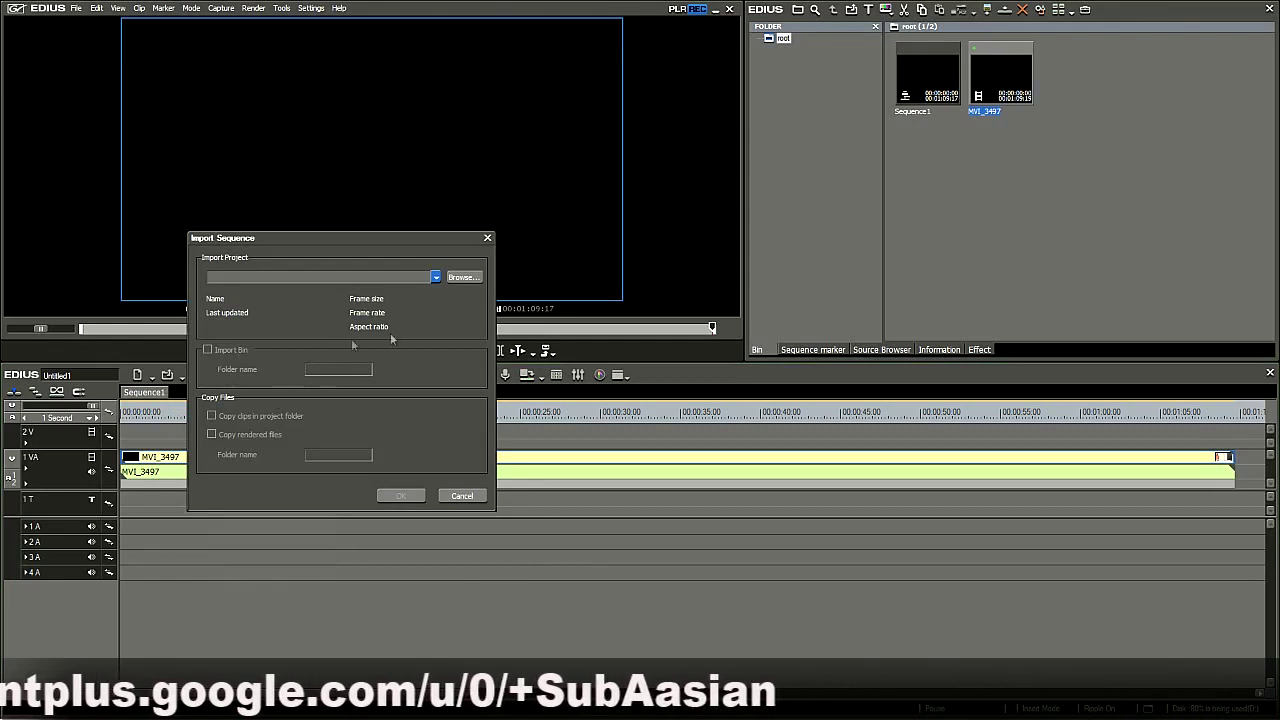
pyautogui.click(461, 278)
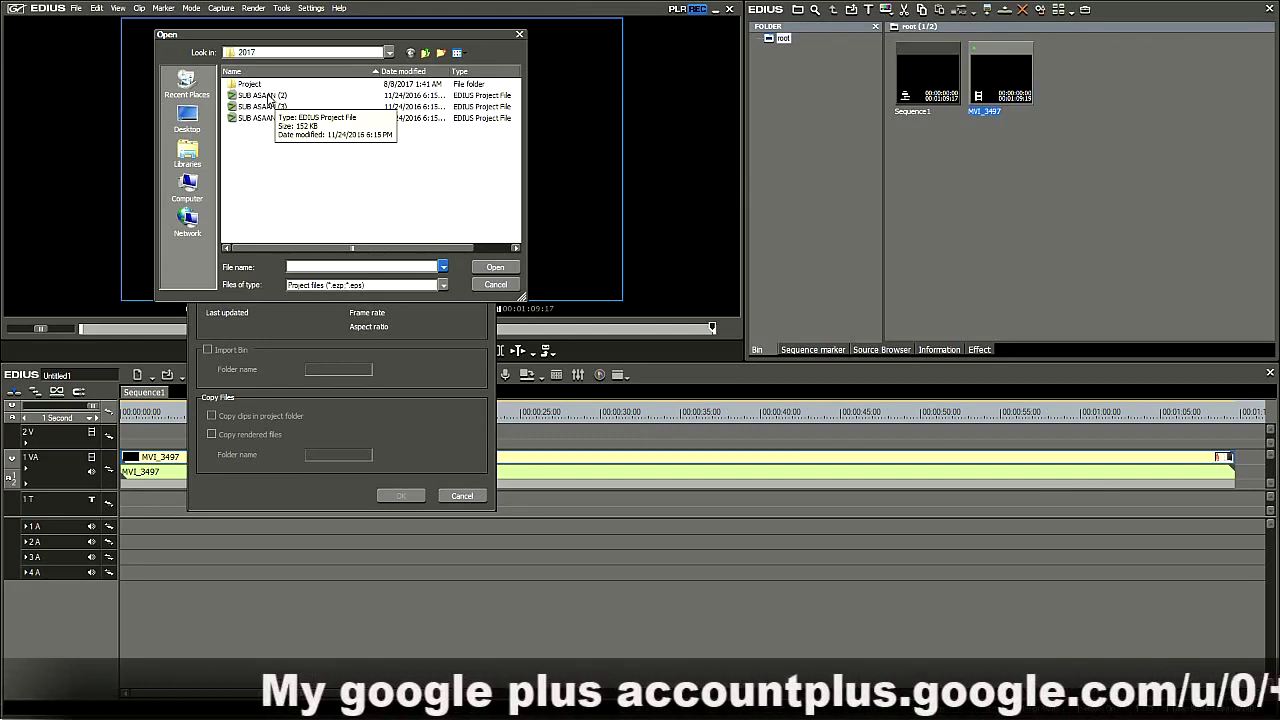
pyautogui.click(268, 96)
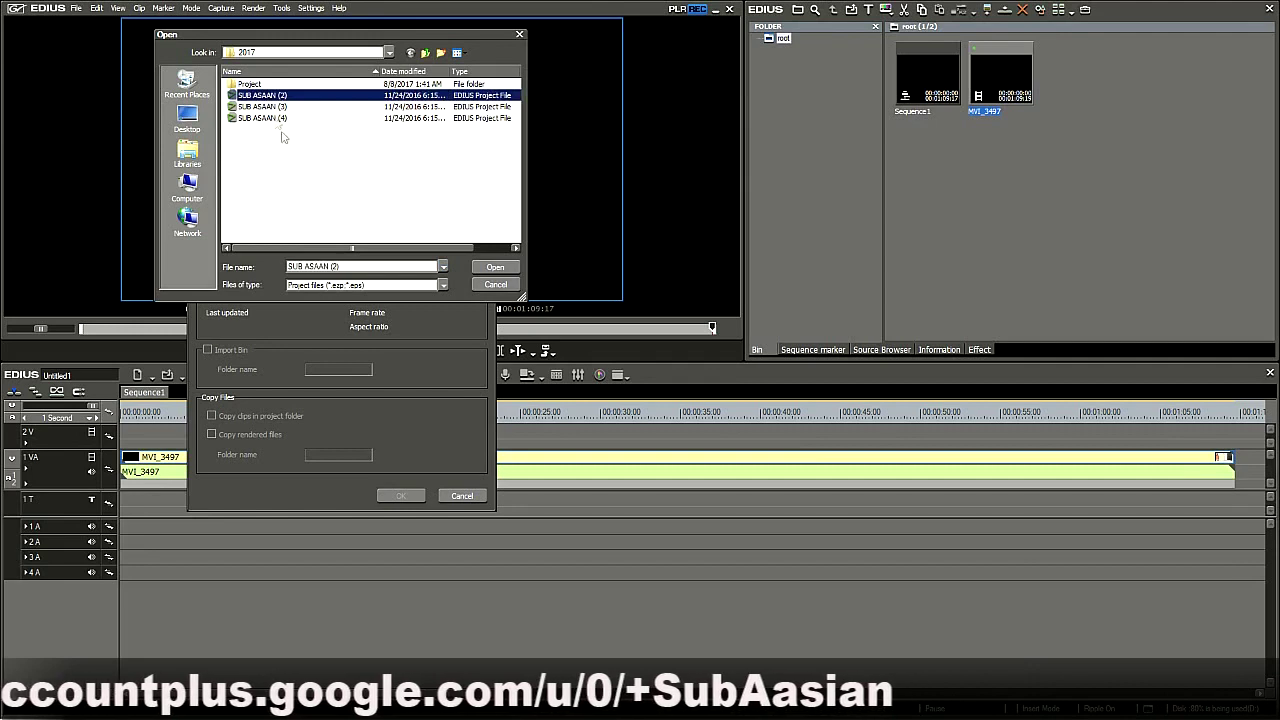
pyautogui.click(495, 268)
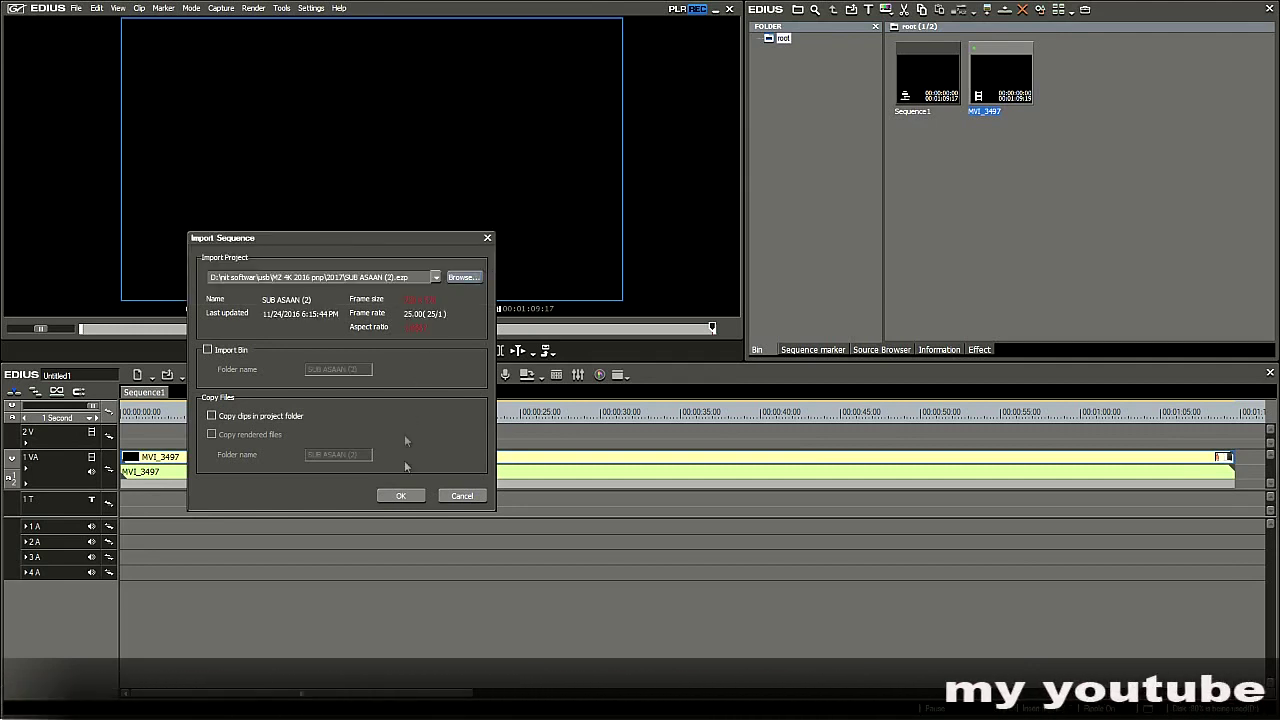
pyautogui.click(400, 495)
pyautogui.click(311, 395)
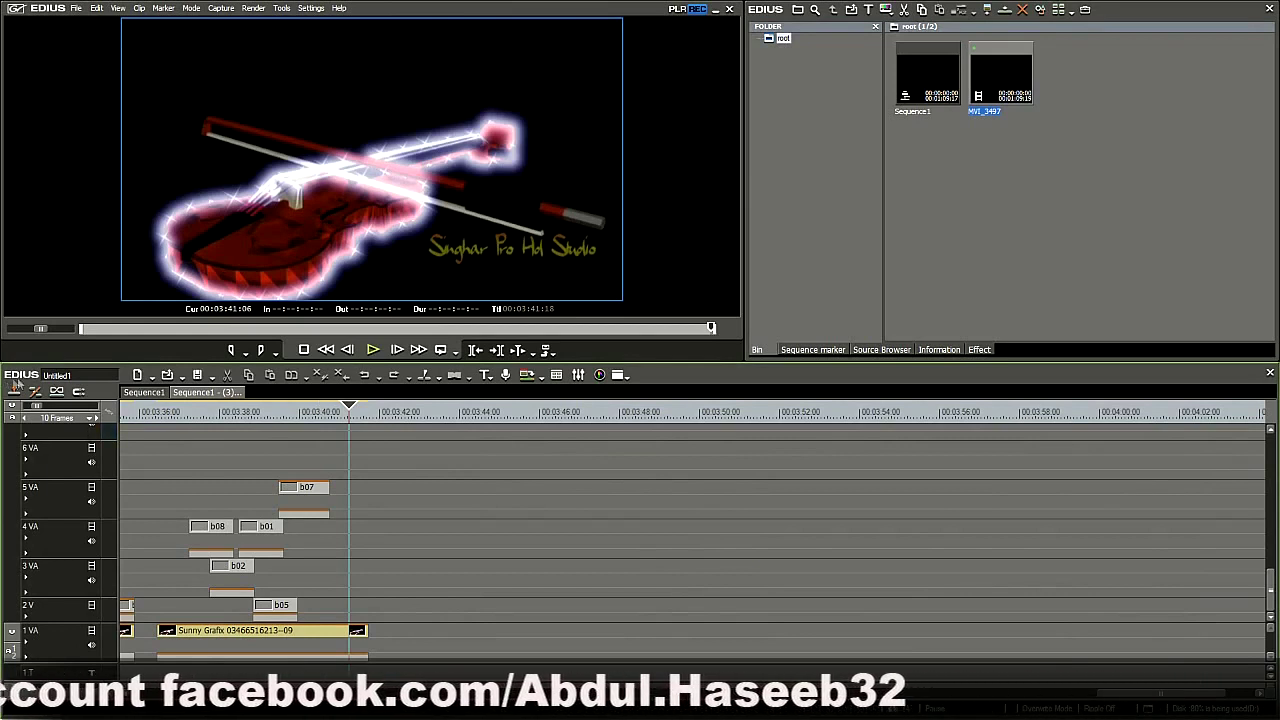
# Fit the imported sequence to the timeline and copy the first effect's group of clips across all its tracks.
pyautogui.click(34, 411)
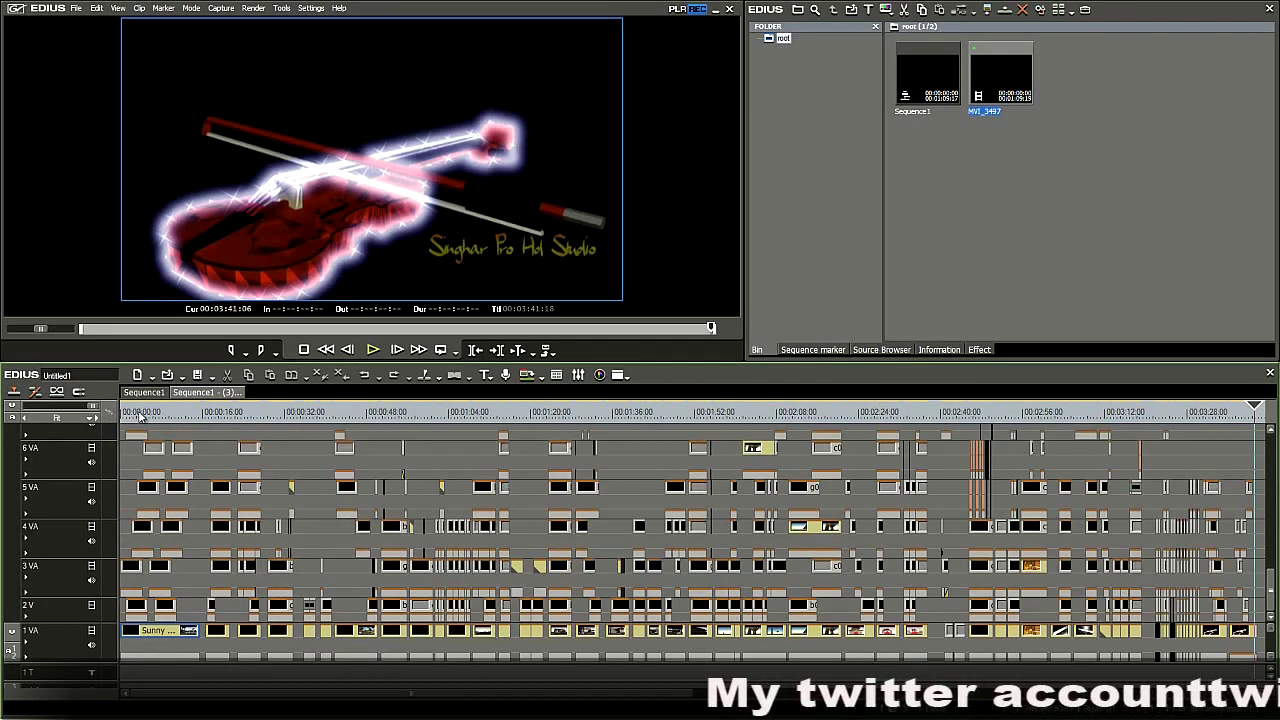
pyautogui.moveTo(1256, 412); pyautogui.dragTo(122, 412)
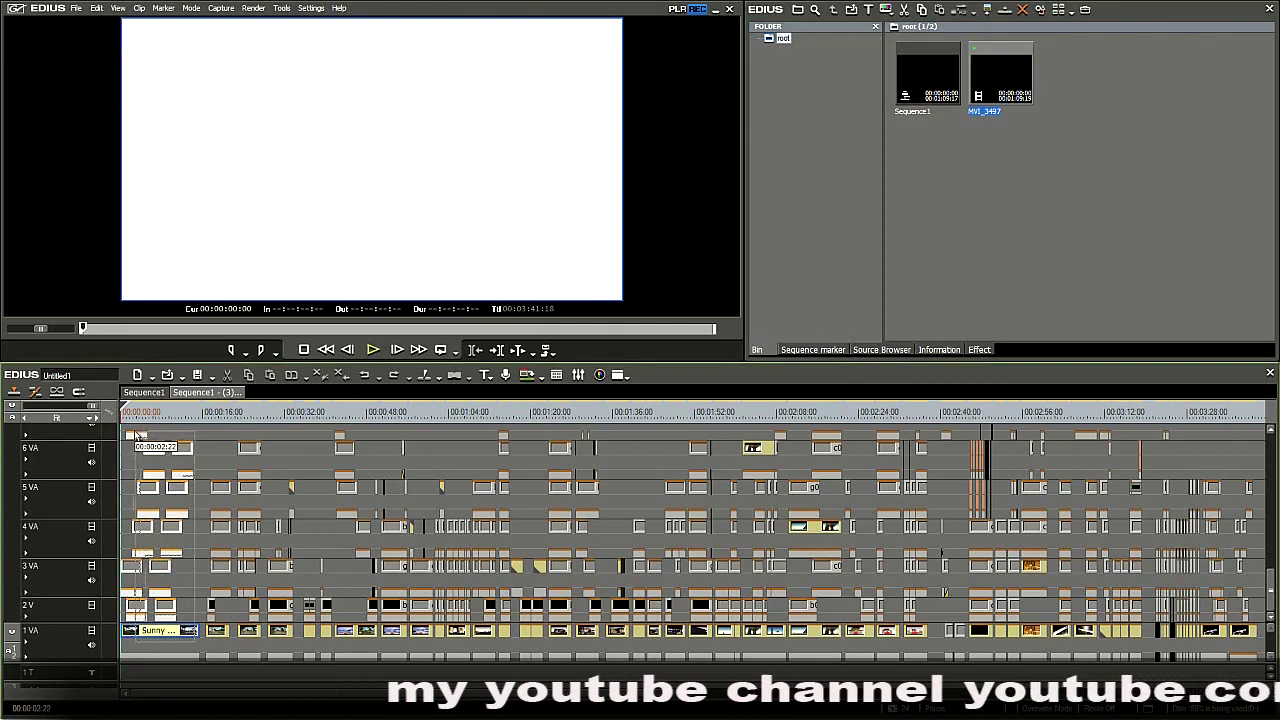
pyautogui.rightClick(155, 453)
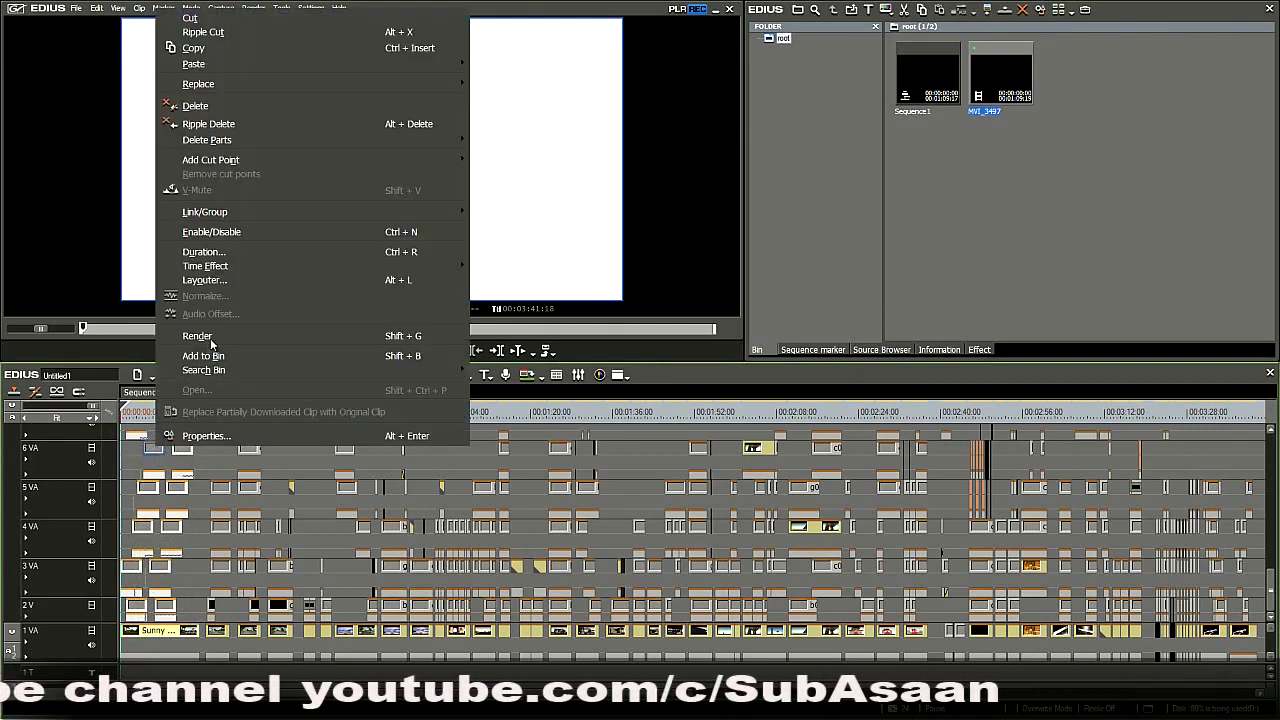
pyautogui.click(193, 47)
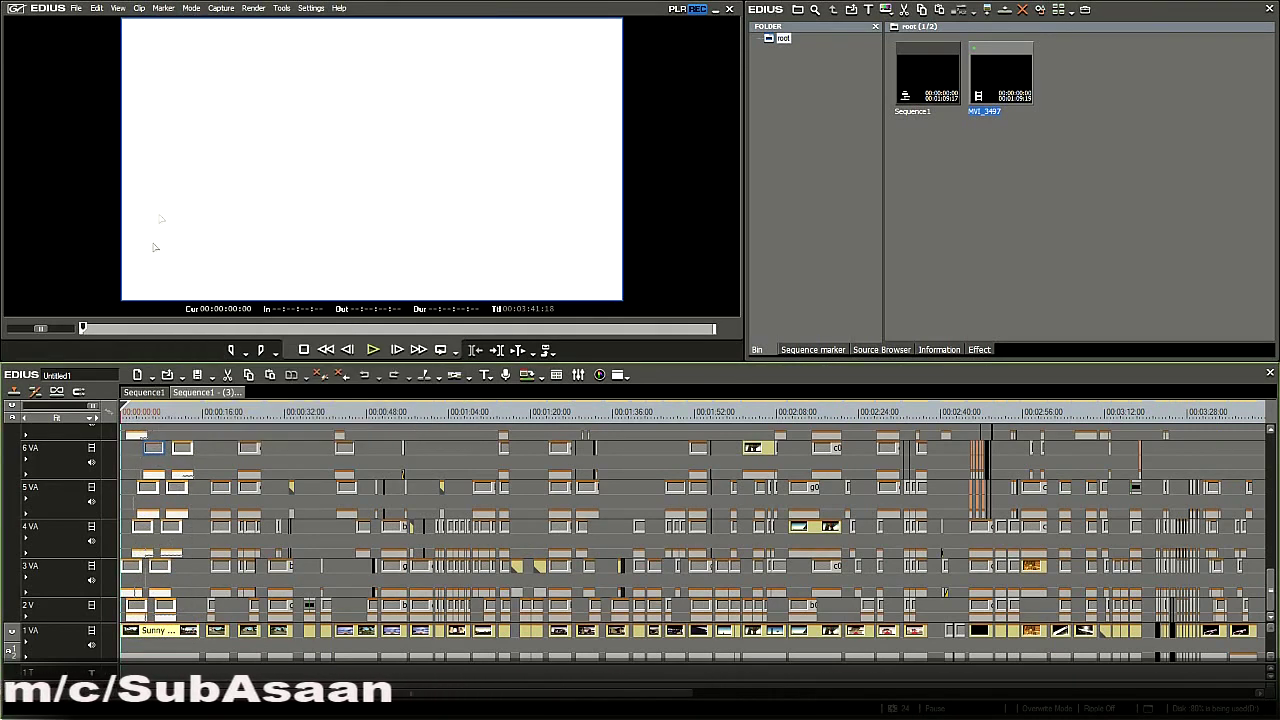
# Paste the copied effect clips into Sequence1 from track 2 V upward, starting at 00:00:07:22.
pyautogui.click(145, 393)
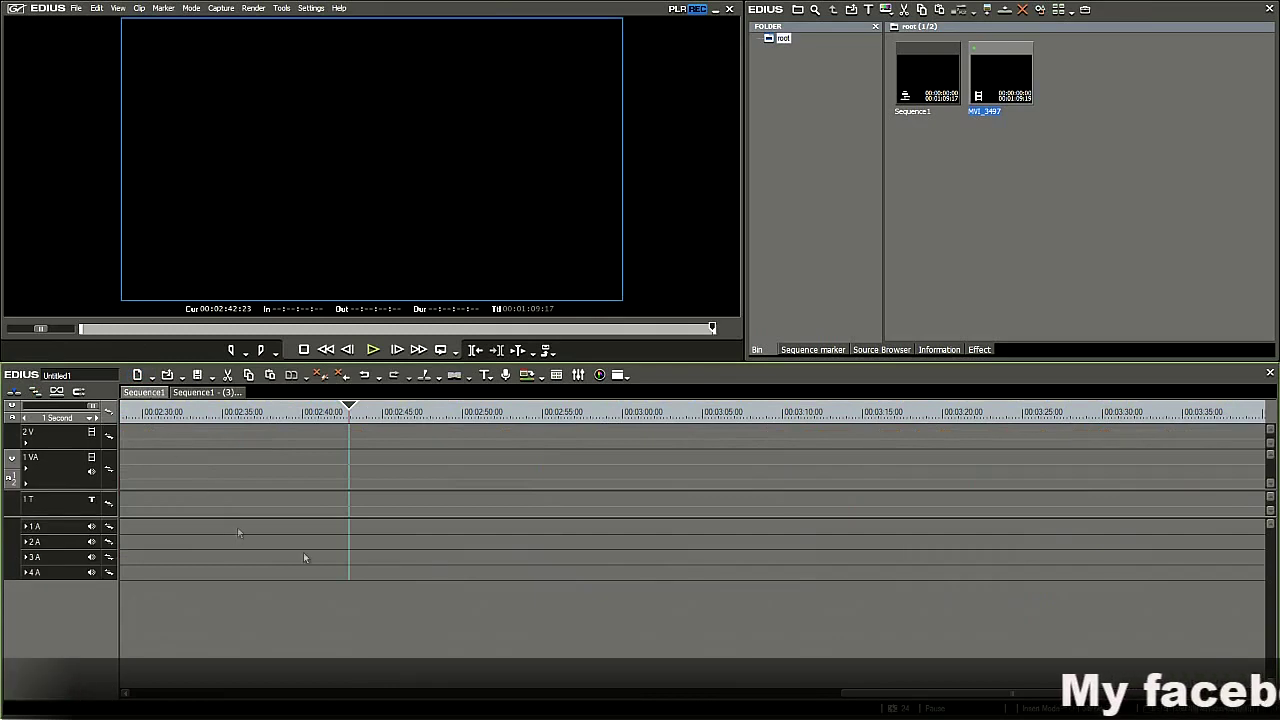
pyautogui.press('Home')
pyautogui.hotkey('ctrl', 'v')
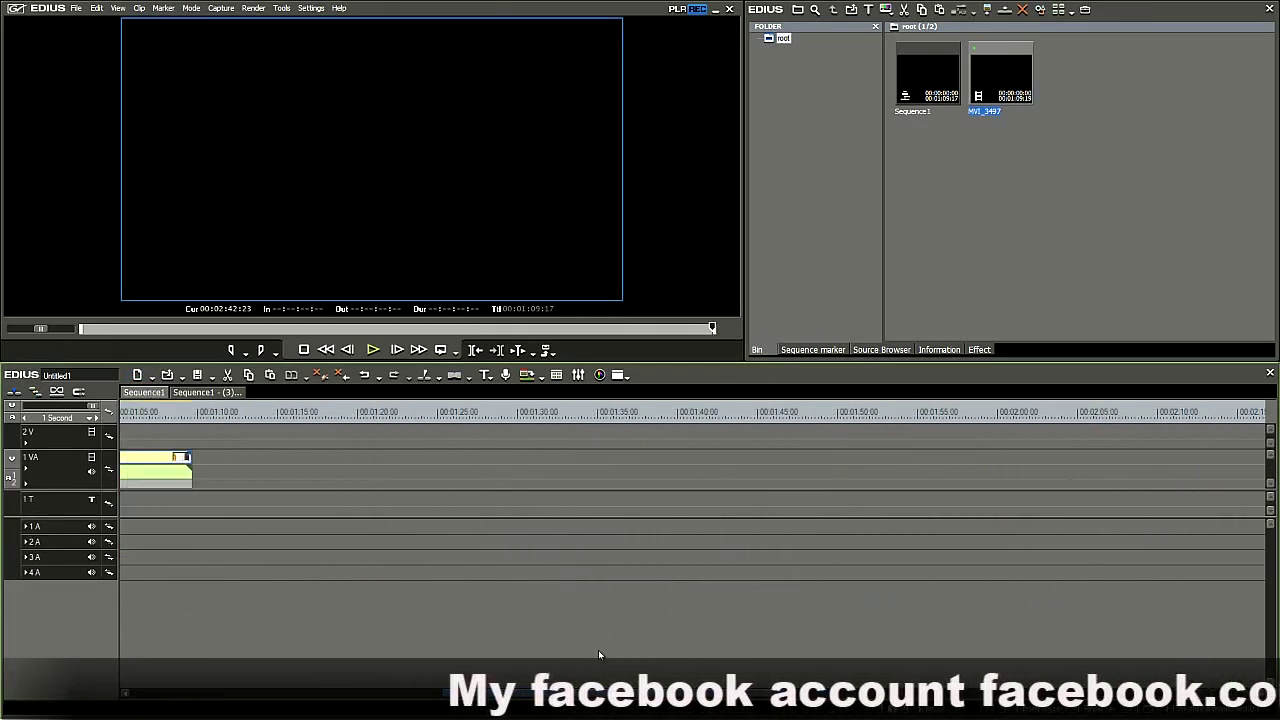
pyautogui.moveTo(713, 328); pyautogui.dragTo(153, 328)
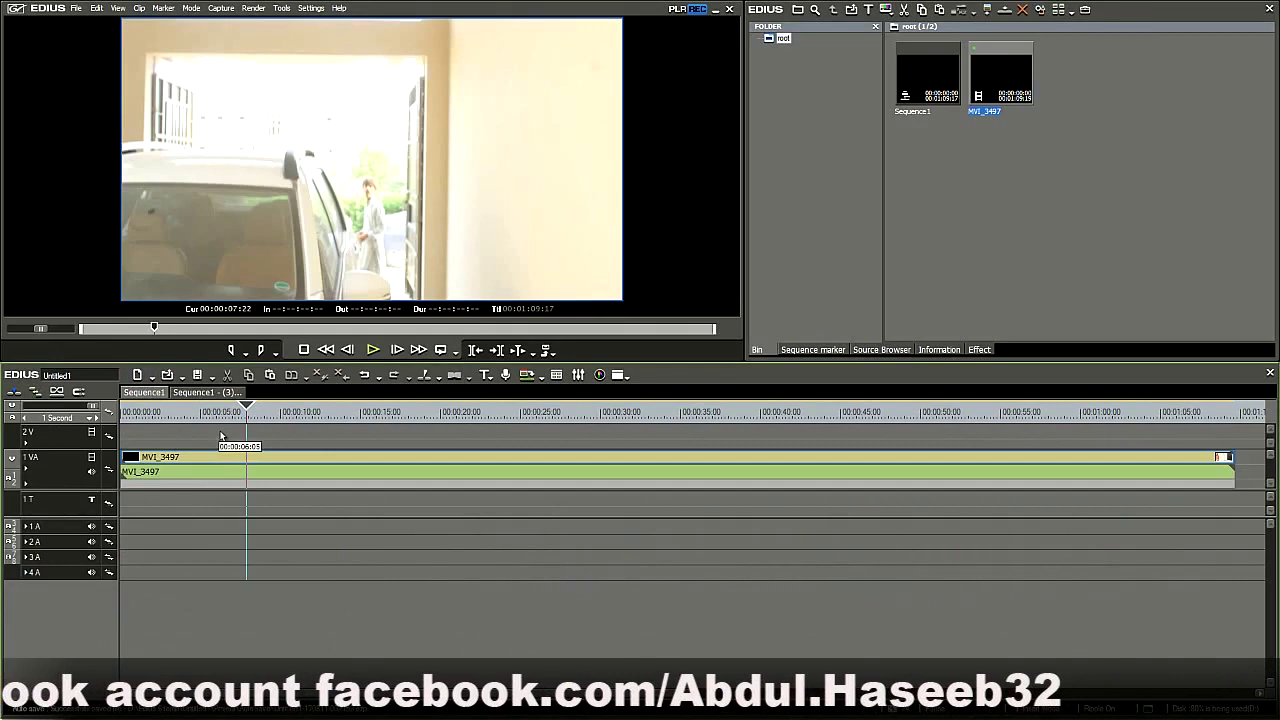
pyautogui.rightClick(256, 431)
pyautogui.click(288, 486)
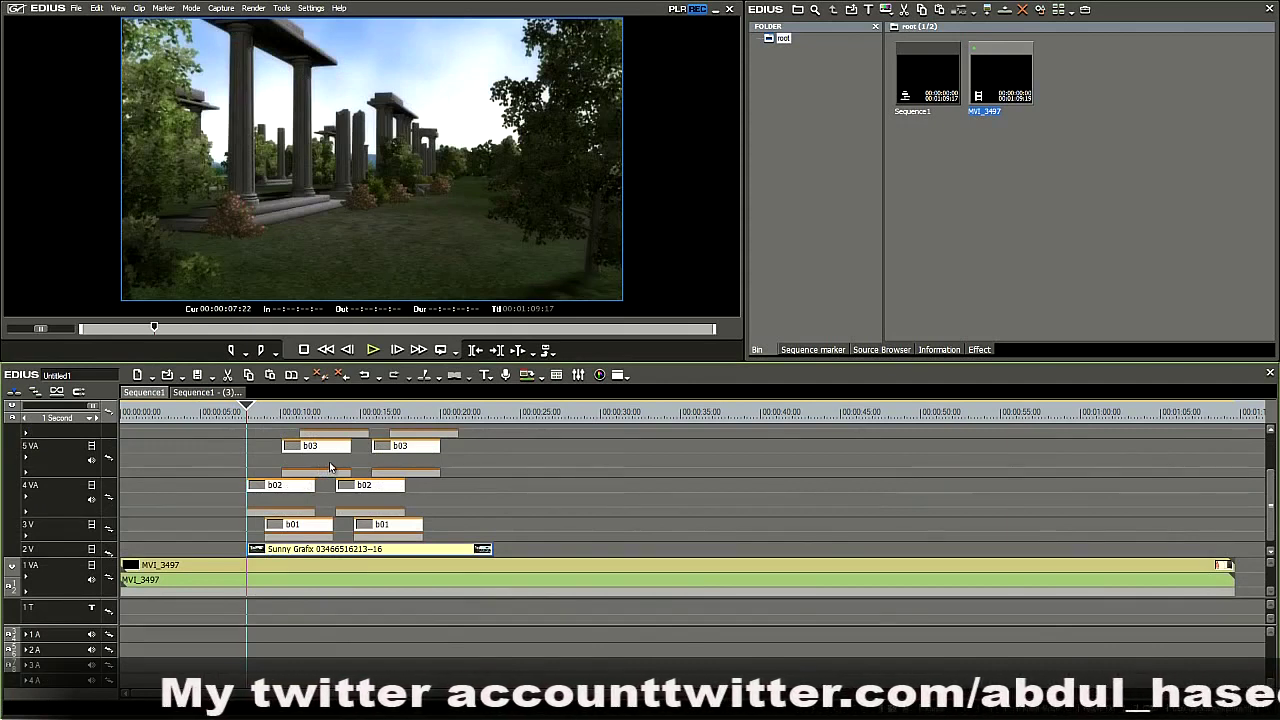
# Split the MVI_3497 clip on 1 VA at the start and end of the pasted effect, 00:00:07:22 and 00:00:23:09.
pyautogui.click(281, 571)
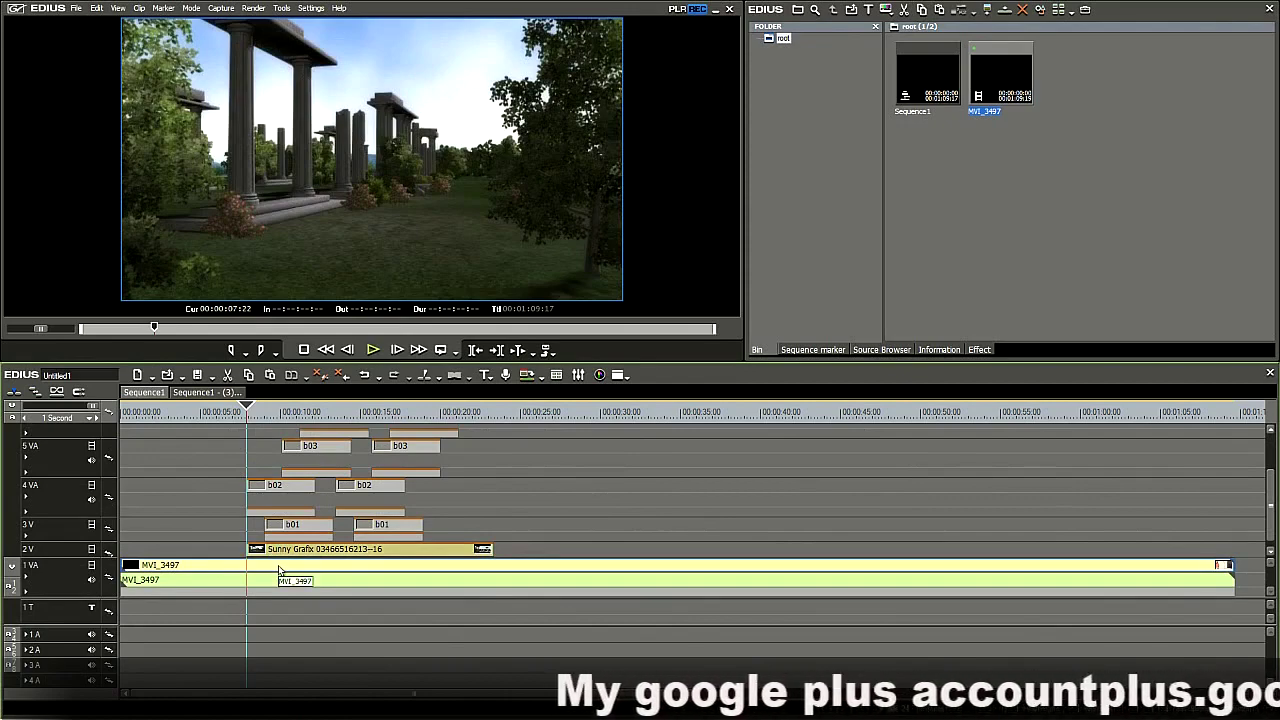
pyautogui.press('c')
pyautogui.moveTo(249, 408); pyautogui.dragTo(493, 456)
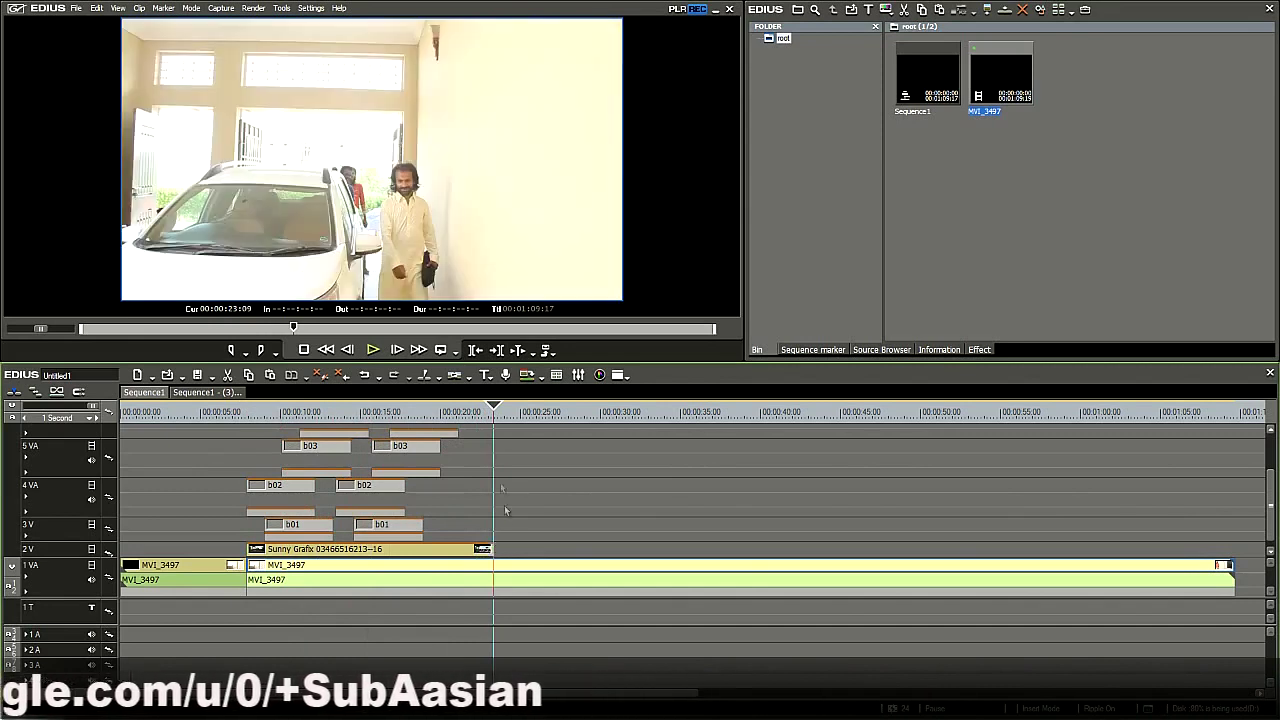
pyautogui.press('c')
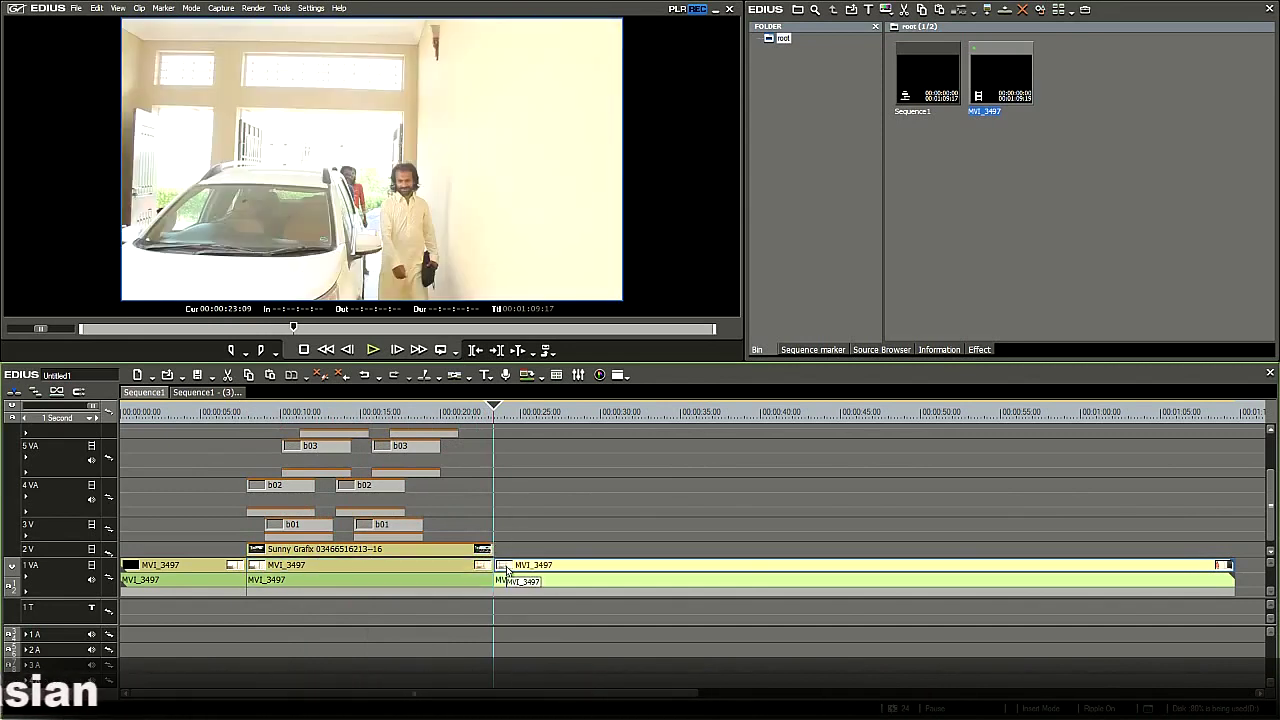
# Unlink video and audio of the MVI_3497 segment beneath the effect and copy its video part.
pyautogui.click(444, 568)
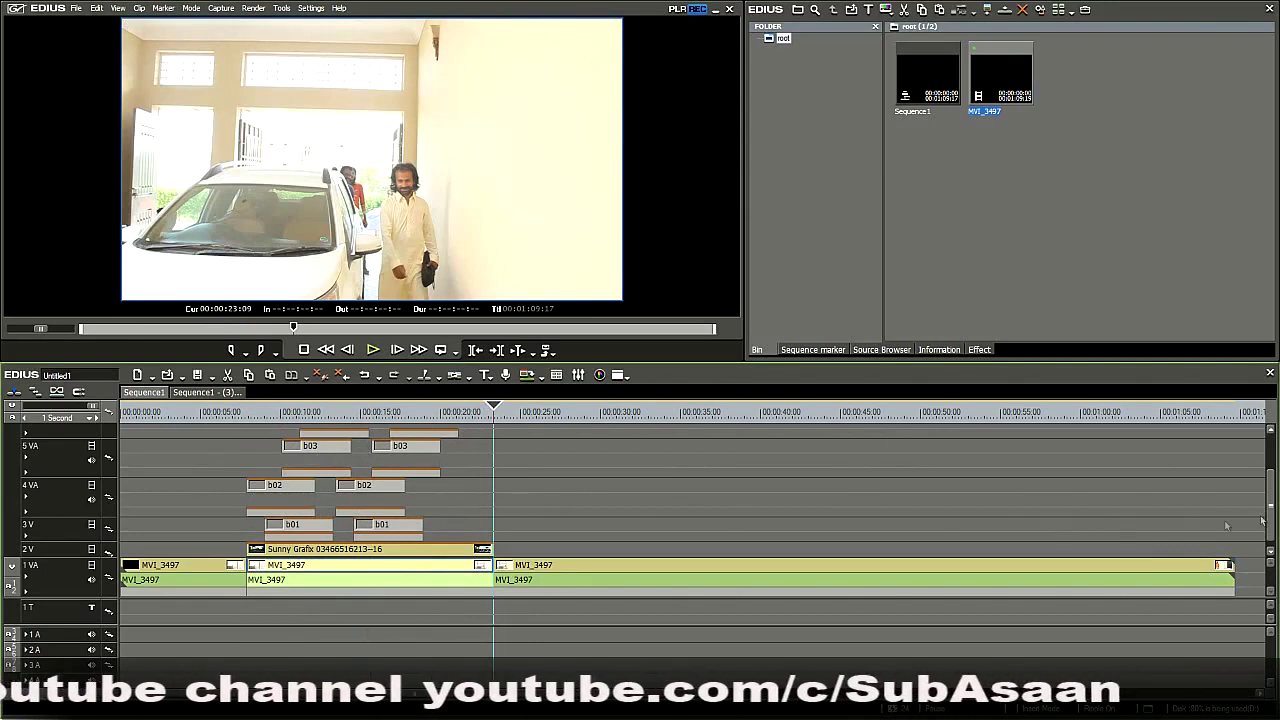
pyautogui.rightClick(411, 571)
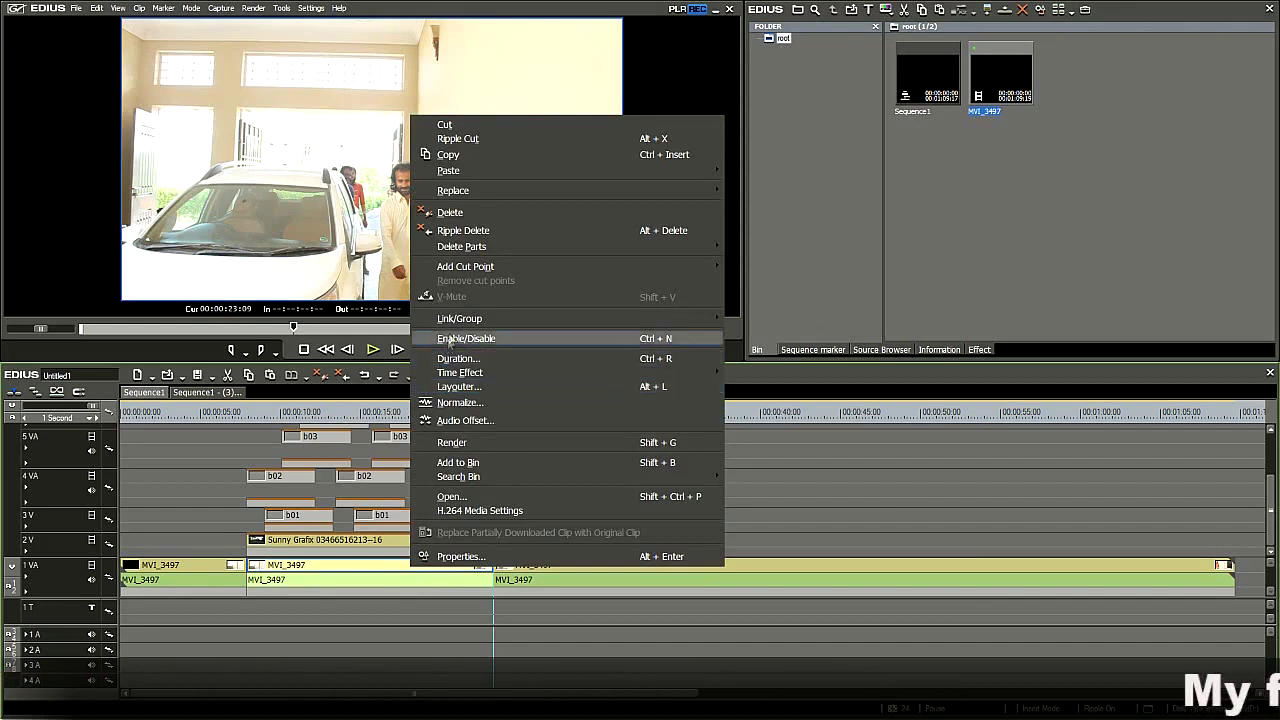
pyautogui.moveTo(451, 326)
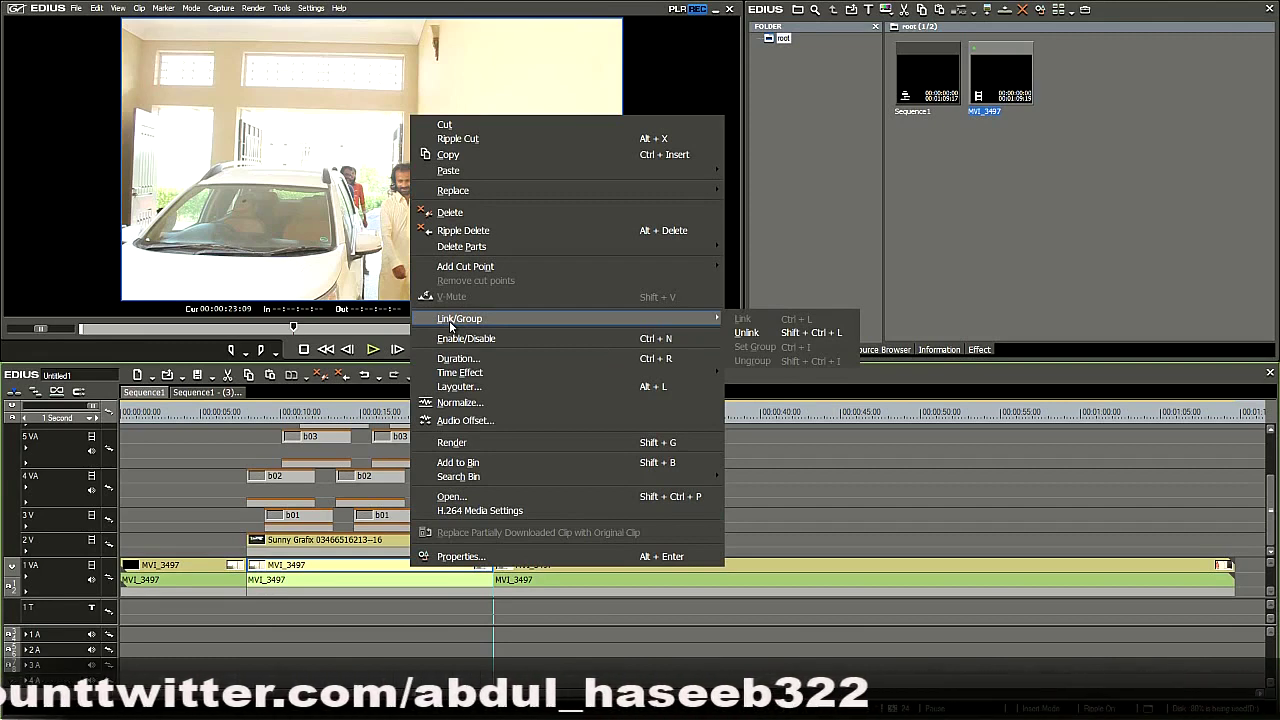
pyautogui.click(748, 331)
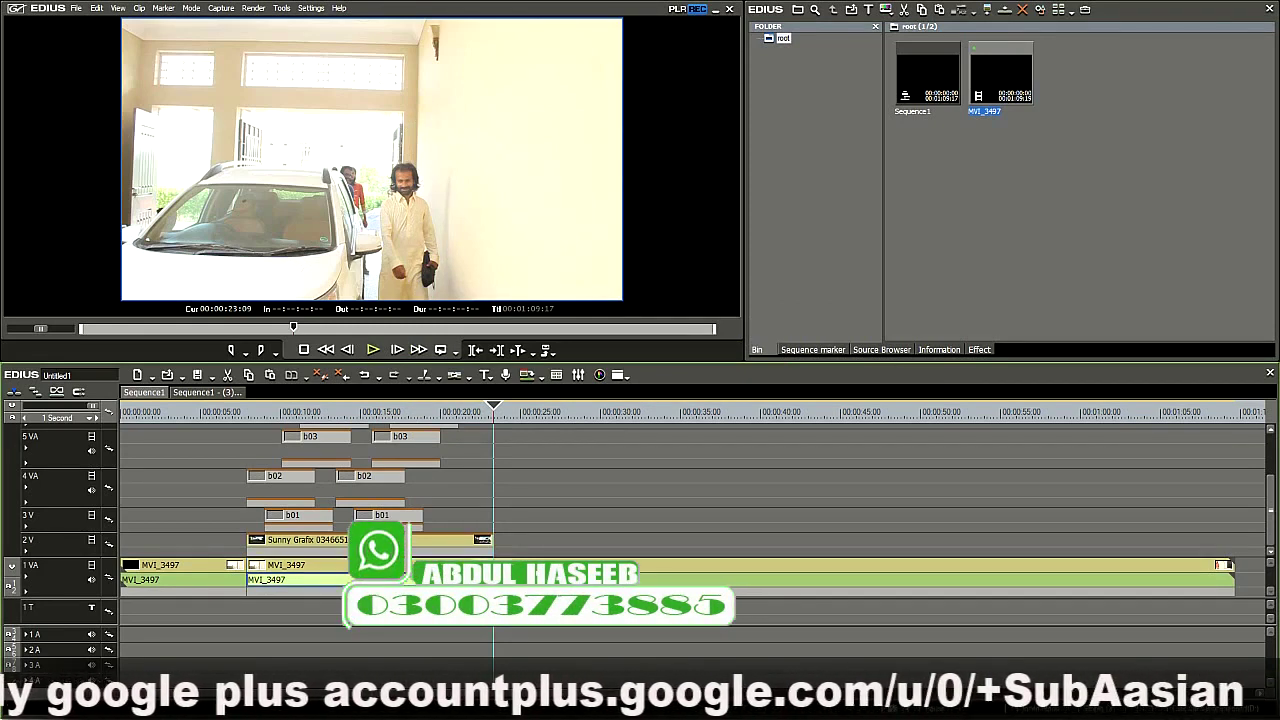
pyautogui.rightClick(425, 563)
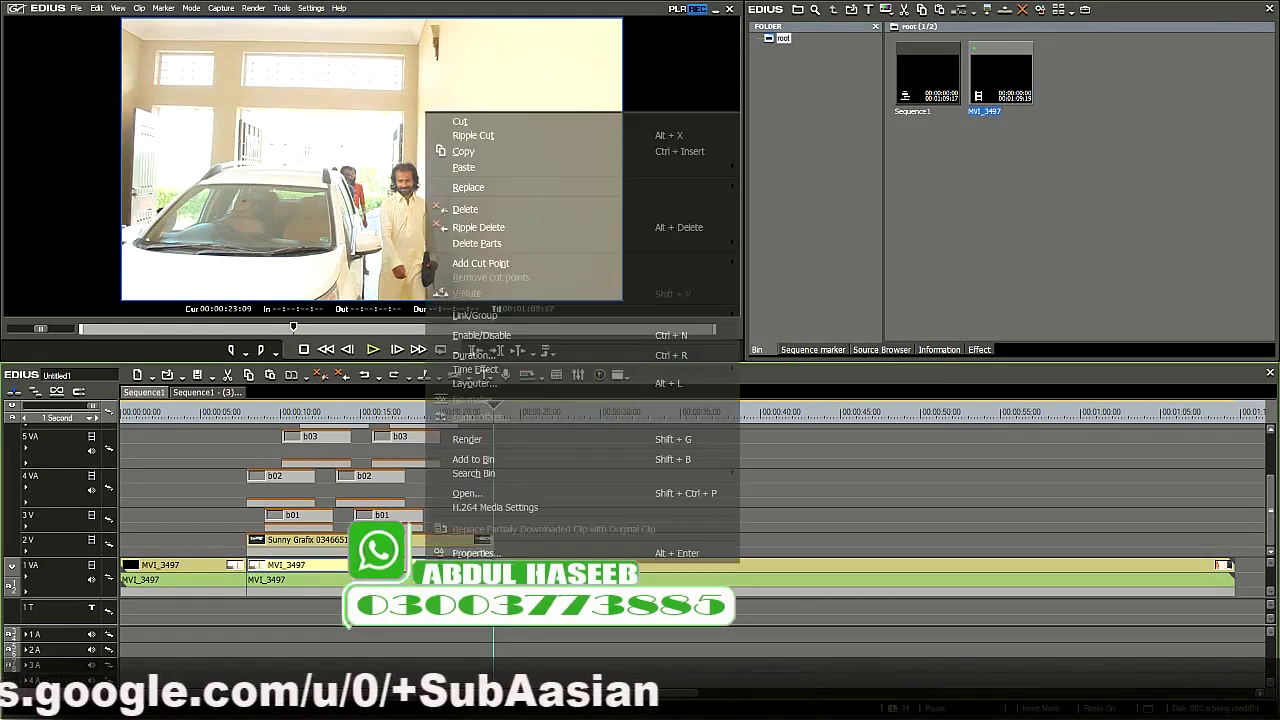
pyautogui.click(462, 151)
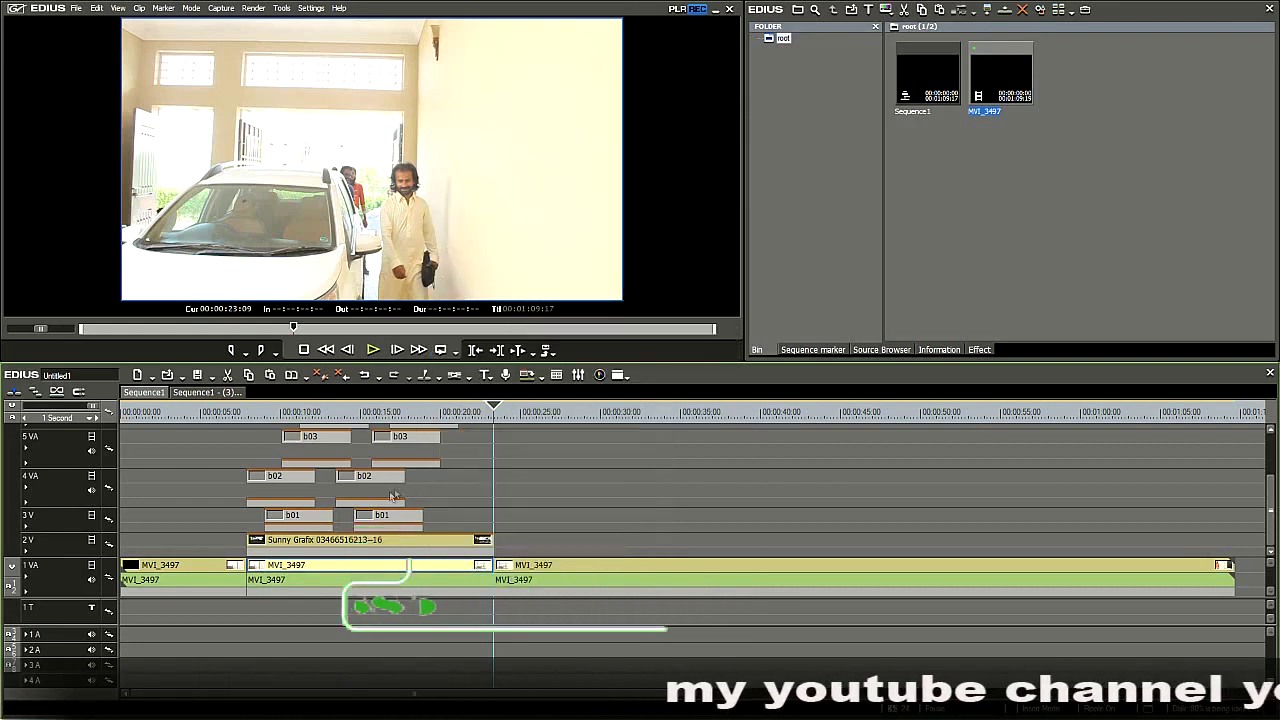
# Replace the placeholder clips b01 to b05 on tracks 3 V to 7 VA with the copied MVI_3497 video.
pyautogui.click(297, 515)
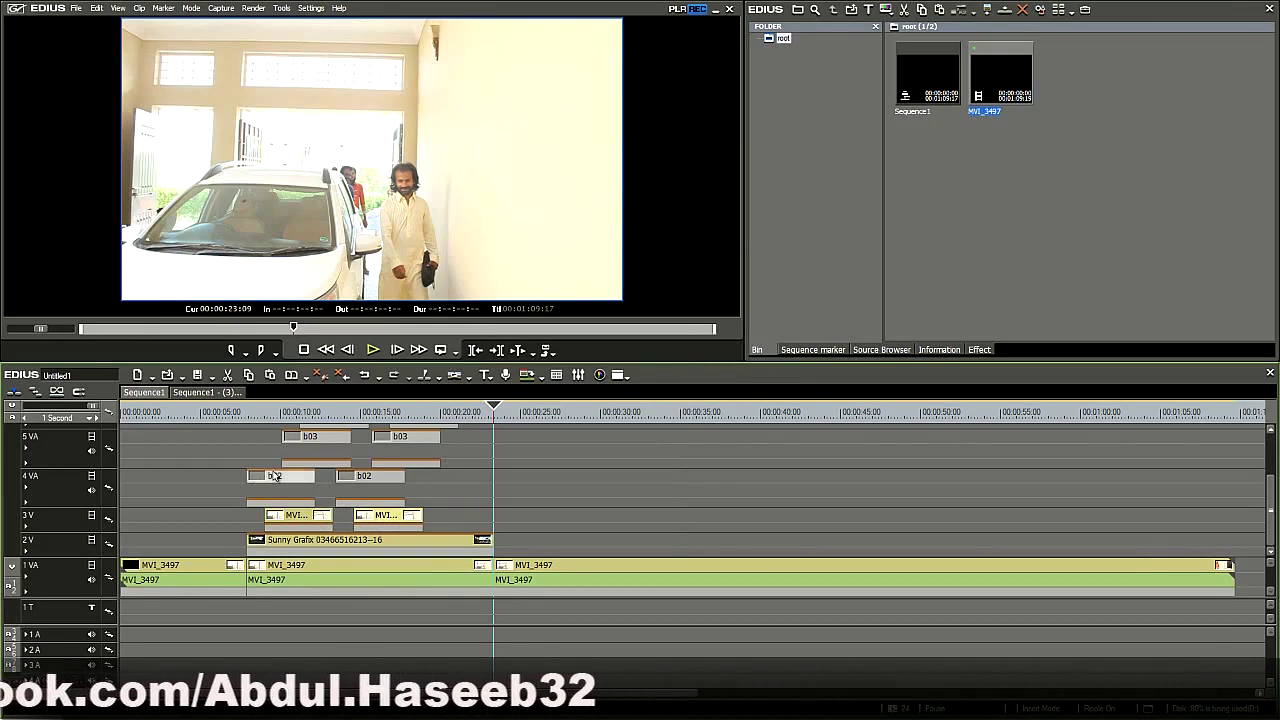
pyautogui.click(362, 476)
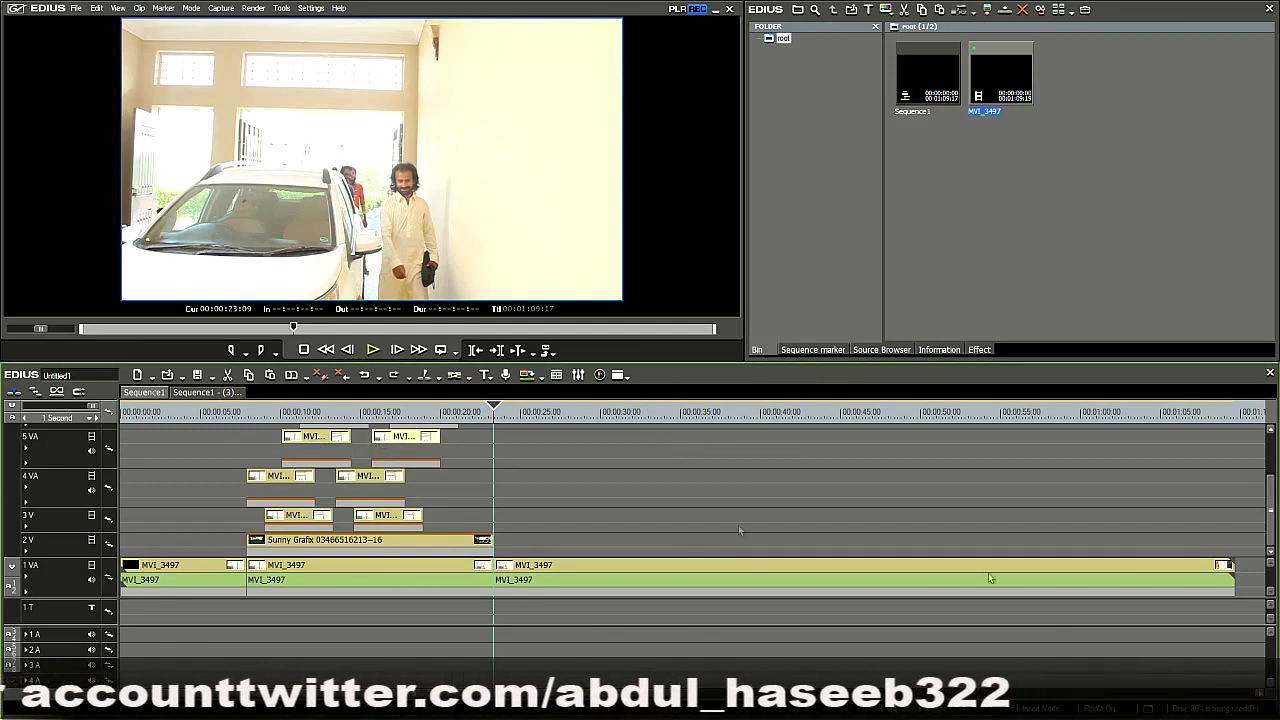
pyautogui.moveTo(1274, 519); pyautogui.dragTo(1272, 484)
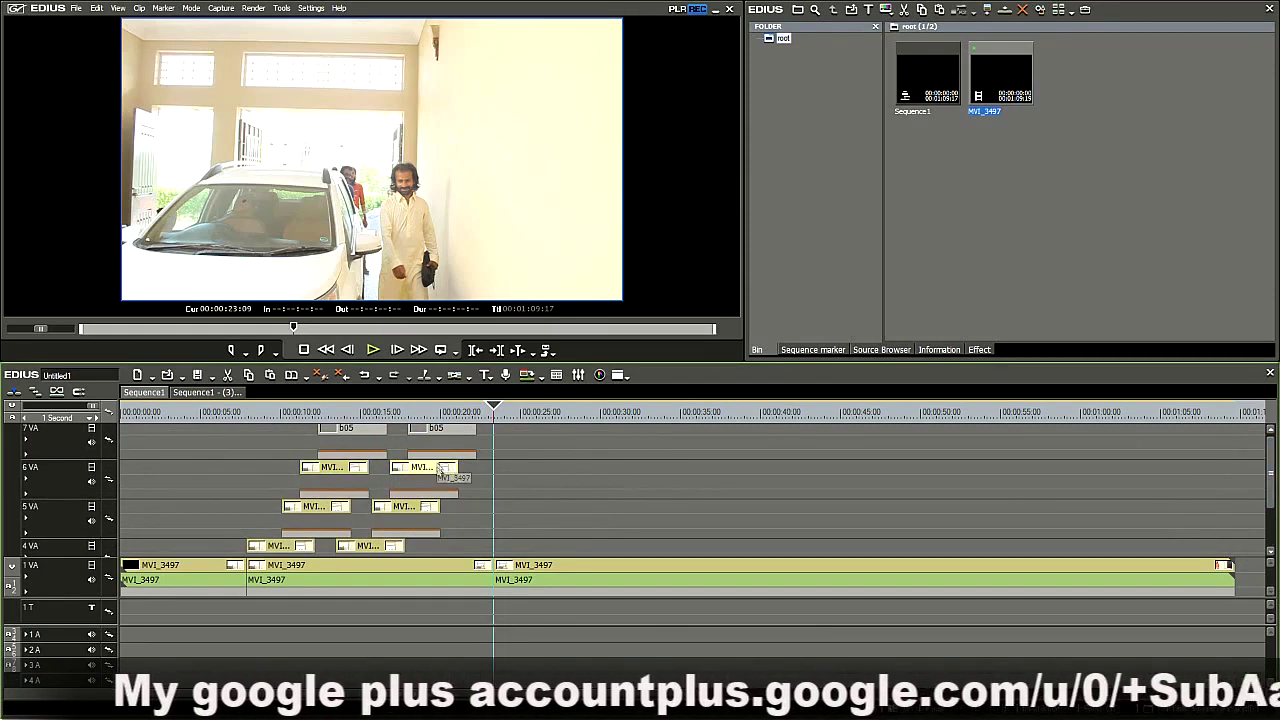
pyautogui.moveTo(1270, 484); pyautogui.dragTo(1272, 455)
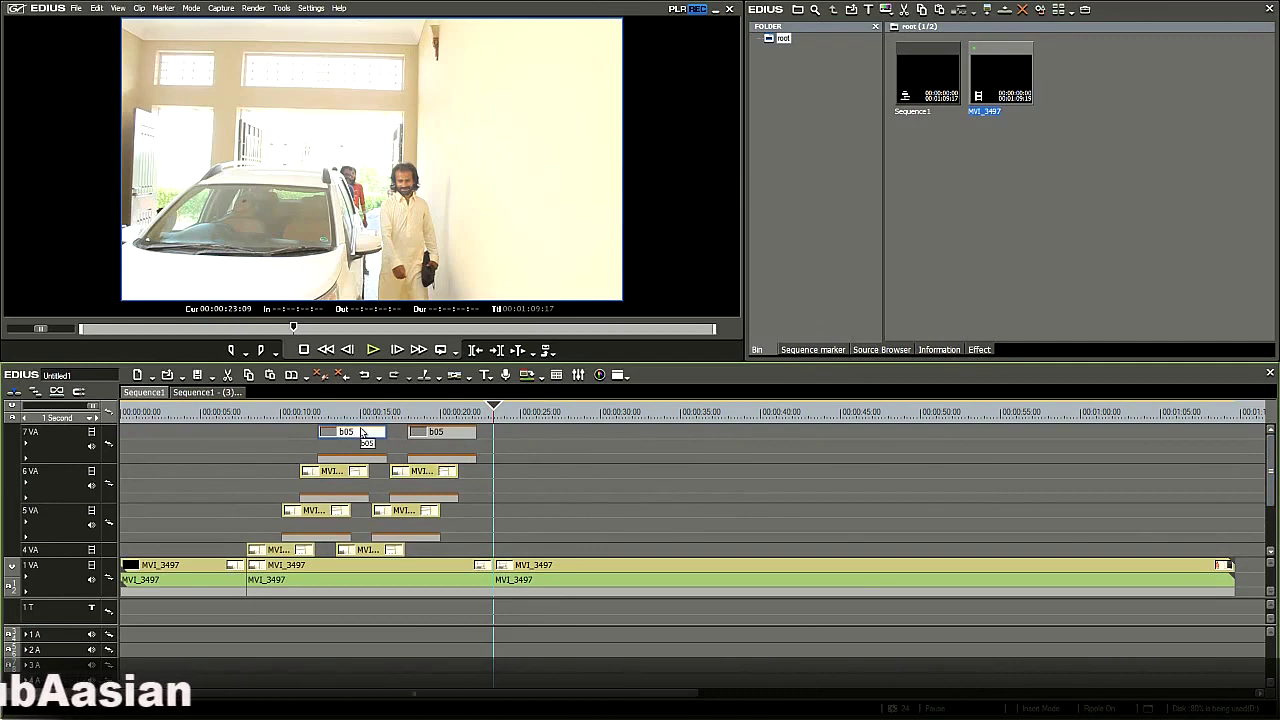
pyautogui.click(449, 436)
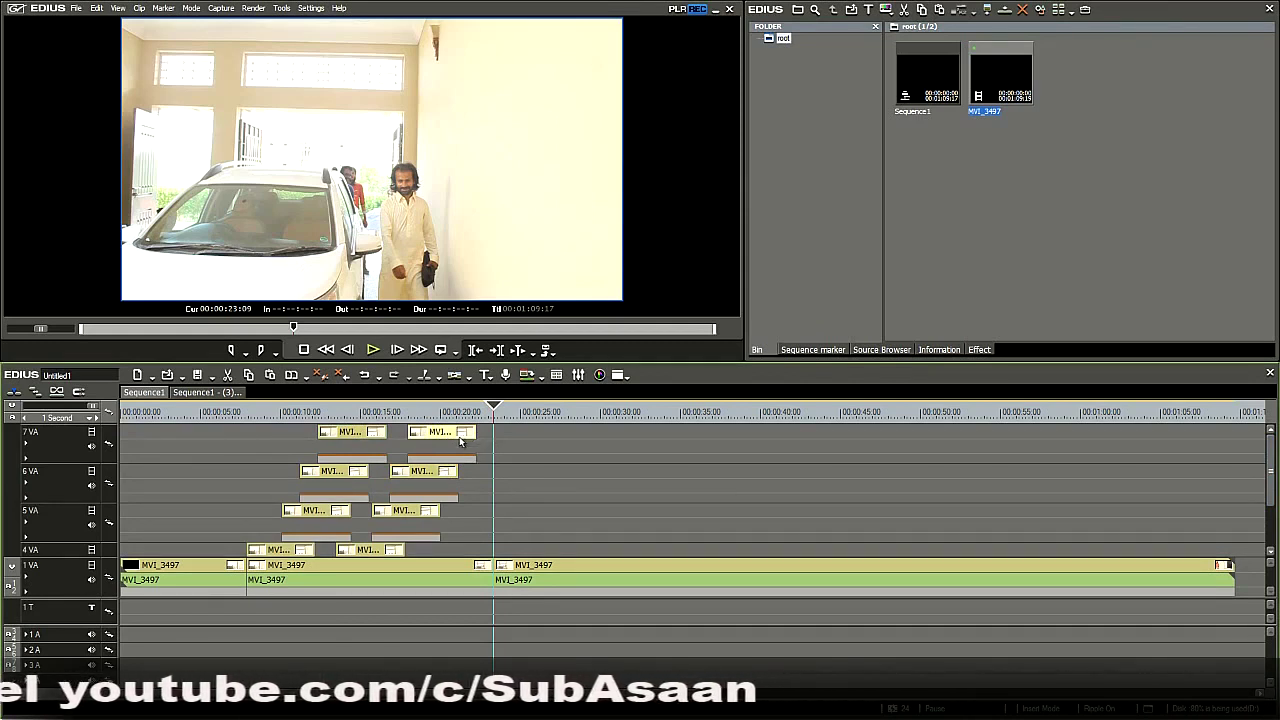
# Play back the effect from 00:00:07:22 past its end and mute the audio of track 1 VA.
pyautogui.moveTo(491, 411); pyautogui.dragTo(253, 400)
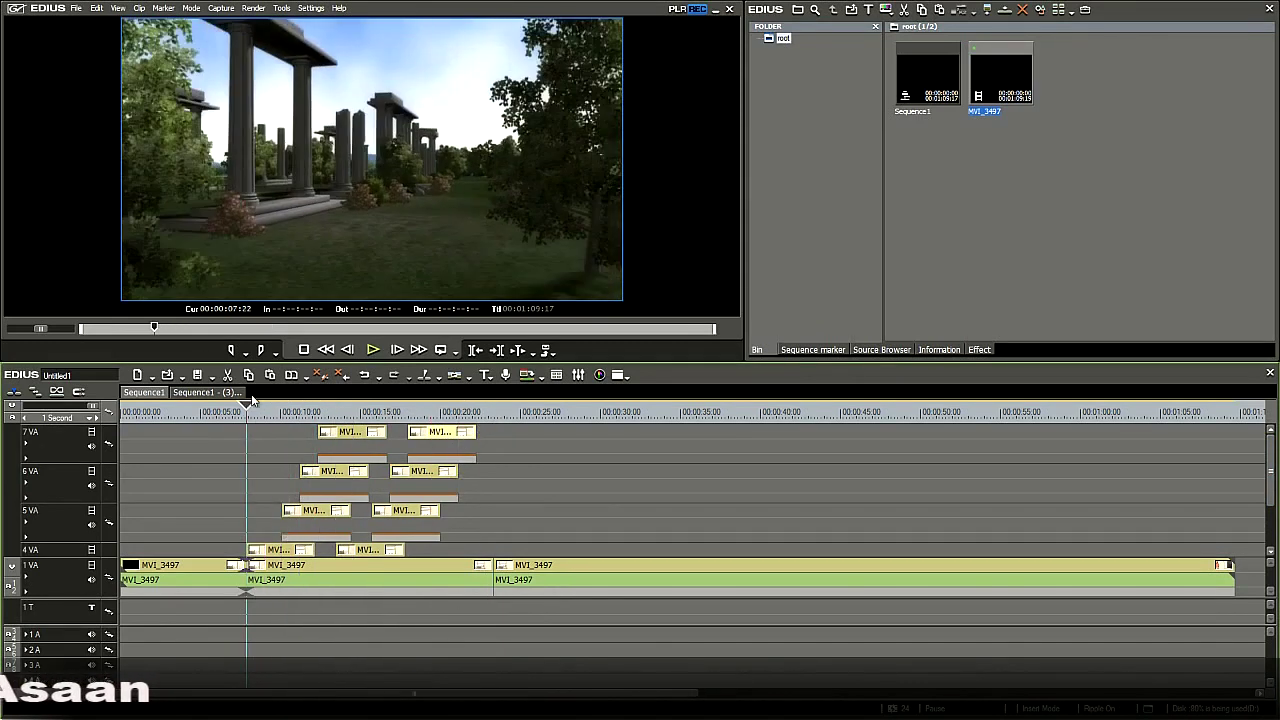
pyautogui.click(370, 350)
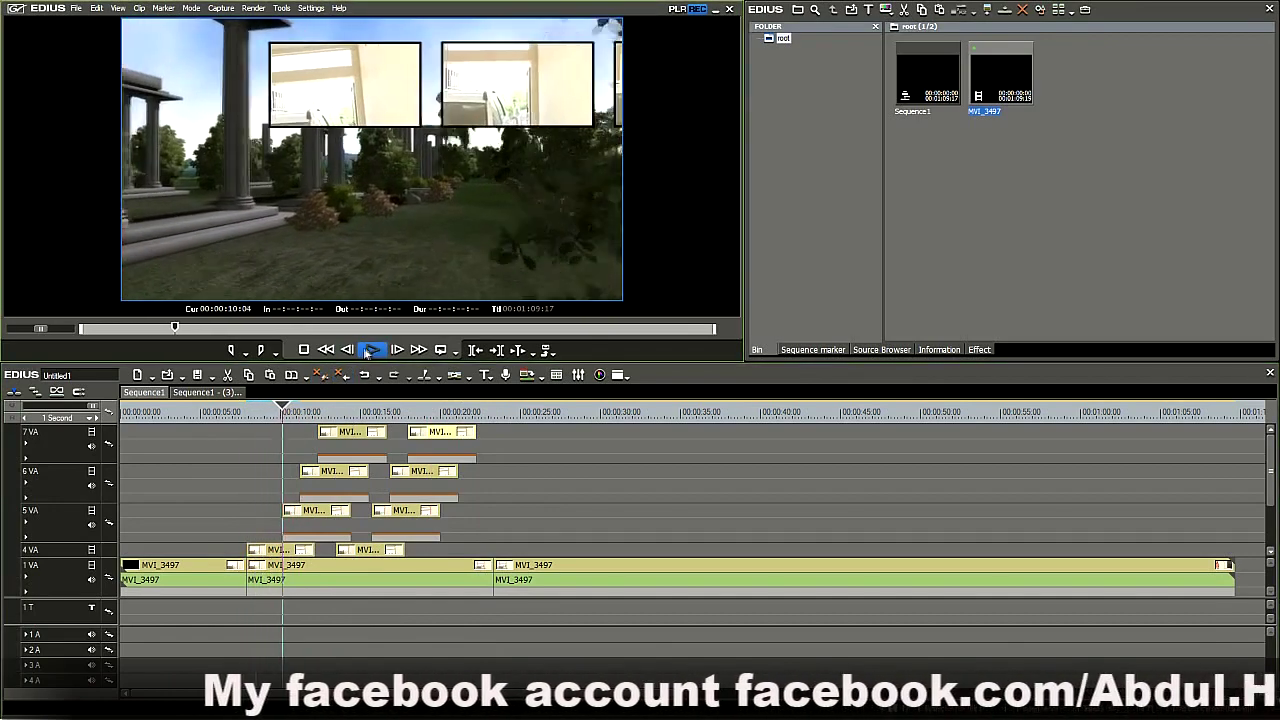
pyautogui.click(94, 582)
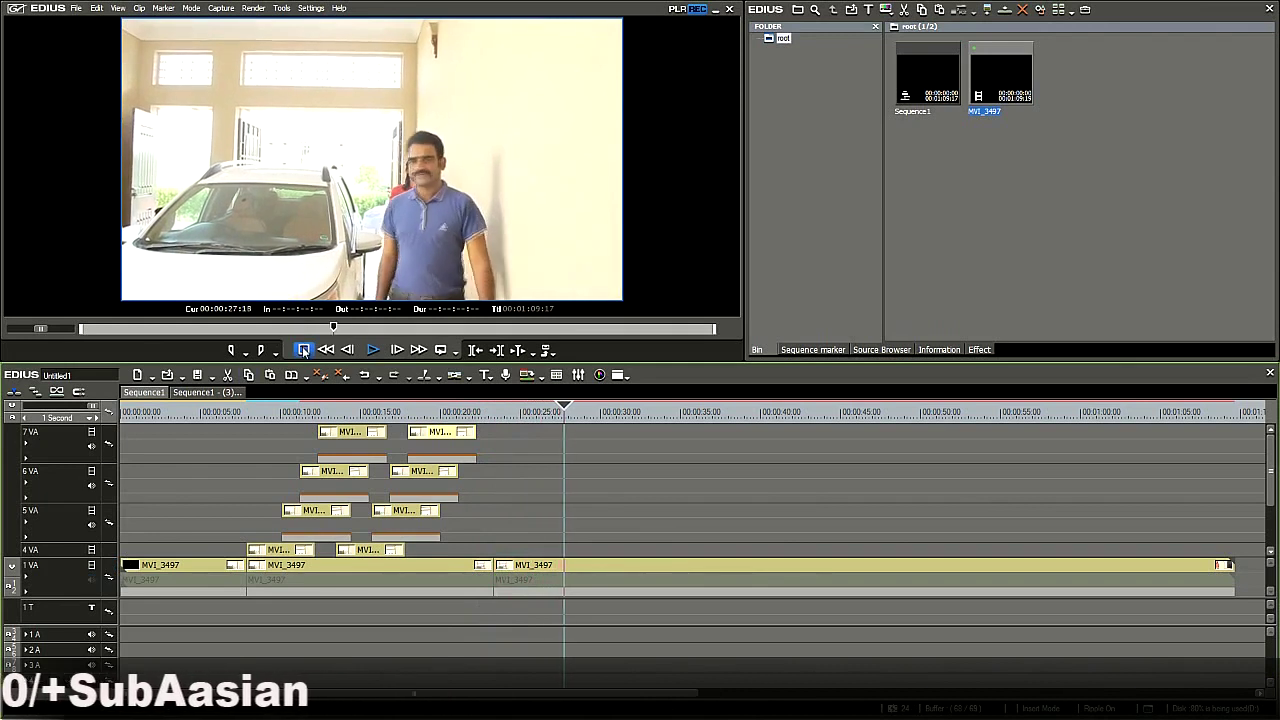
pyautogui.click(303, 350)
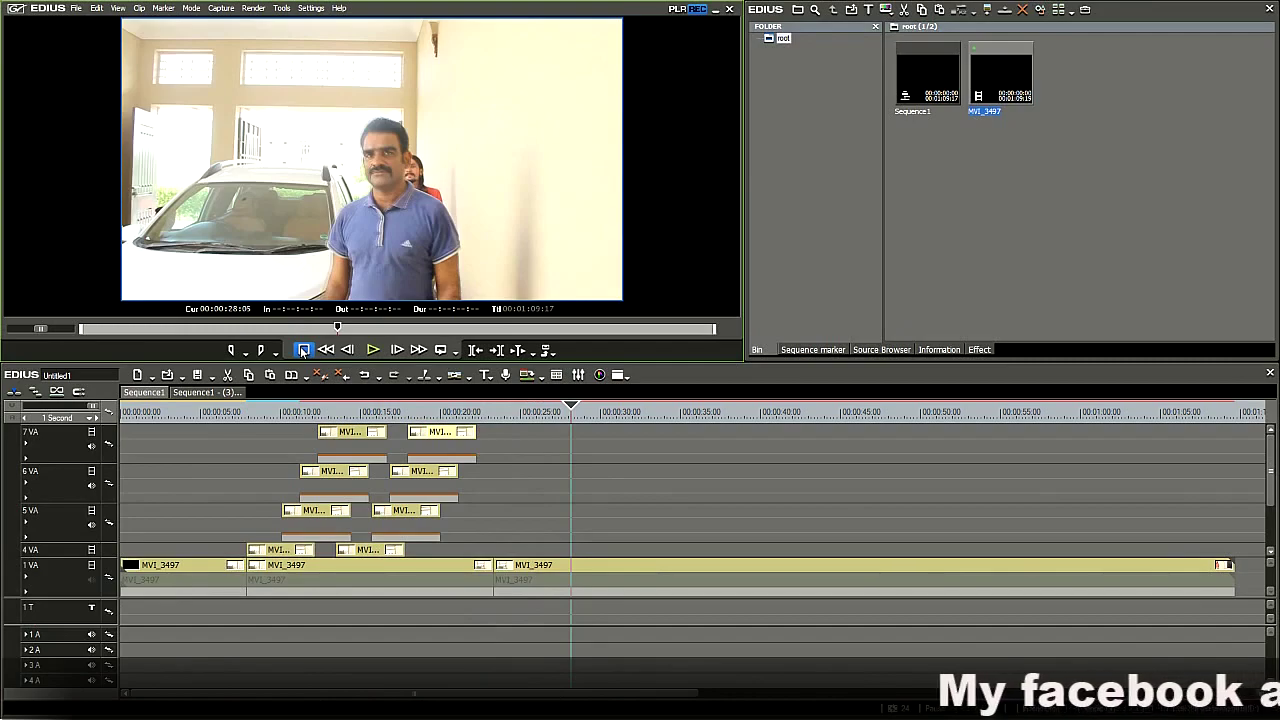
# Examine the other effects in the imported sequence, scrubbing closely through the section from about 00:01:47 to 00:01:54.
pyautogui.click(214, 393)
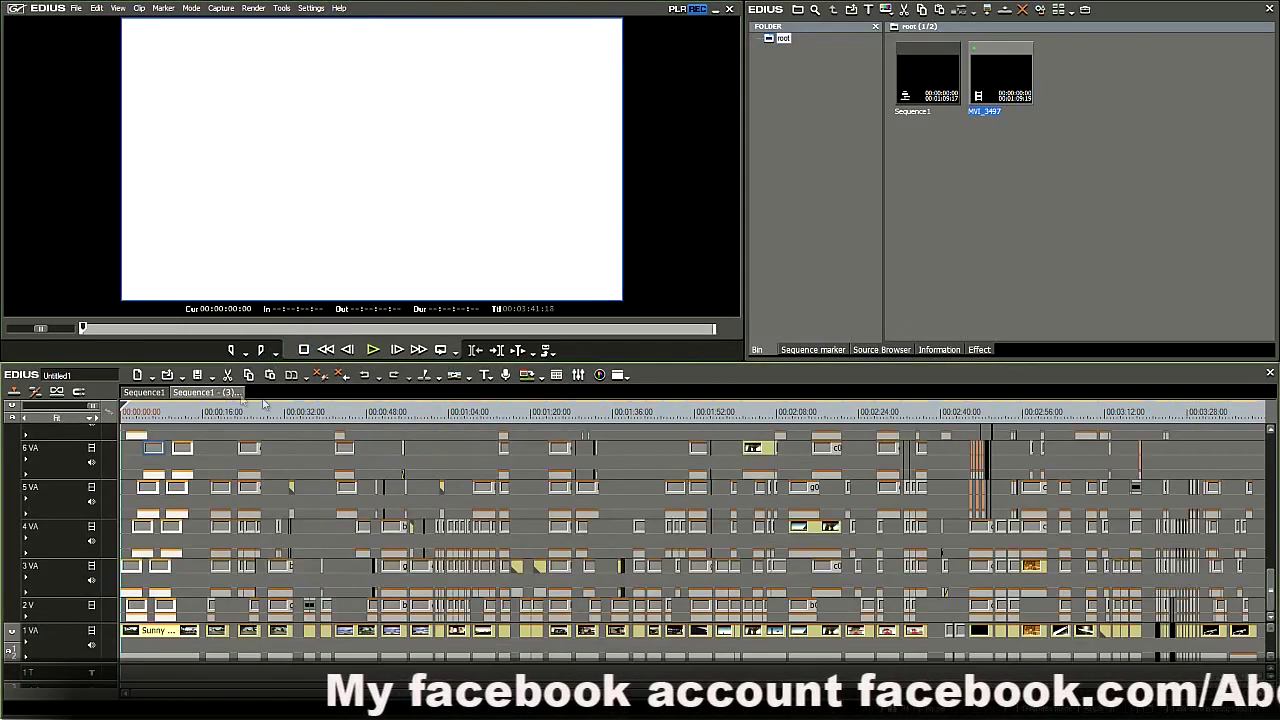
pyautogui.moveTo(124, 405); pyautogui.dragTo(594, 478)
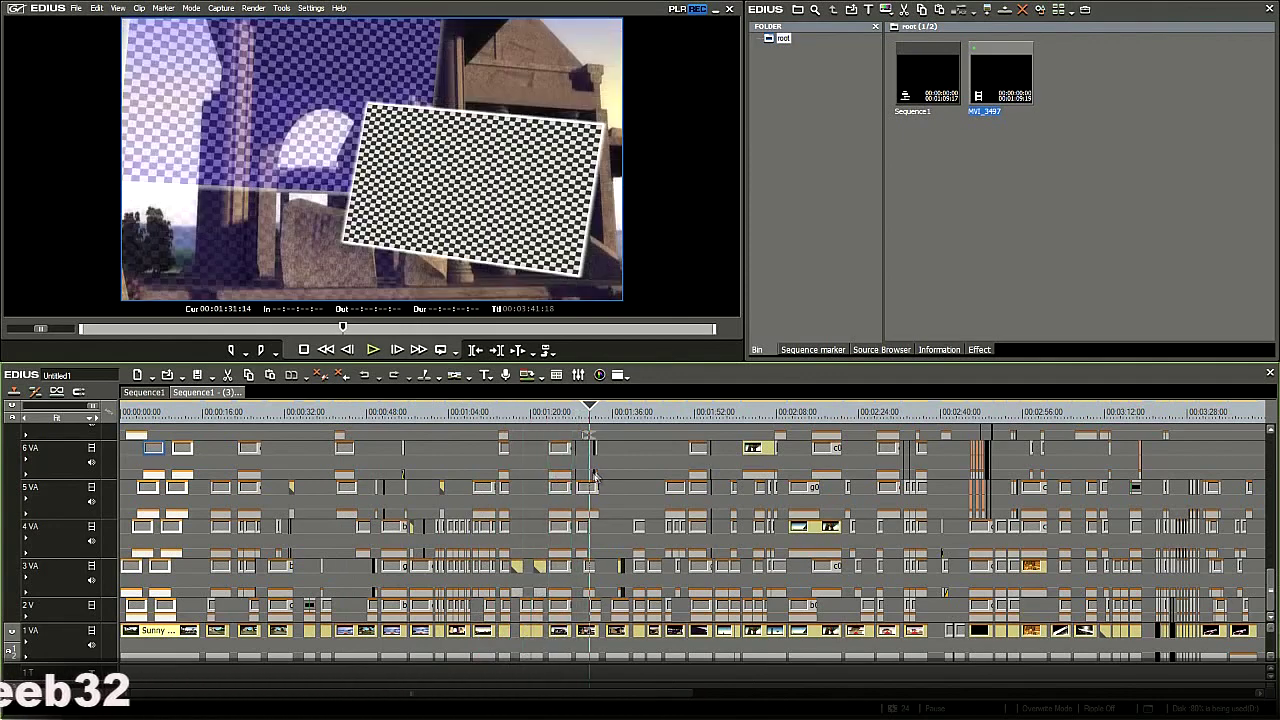
pyautogui.moveTo(590, 407); pyautogui.dragTo(670, 446)
pyautogui.moveTo(93, 410); pyautogui.dragTo(34, 407)
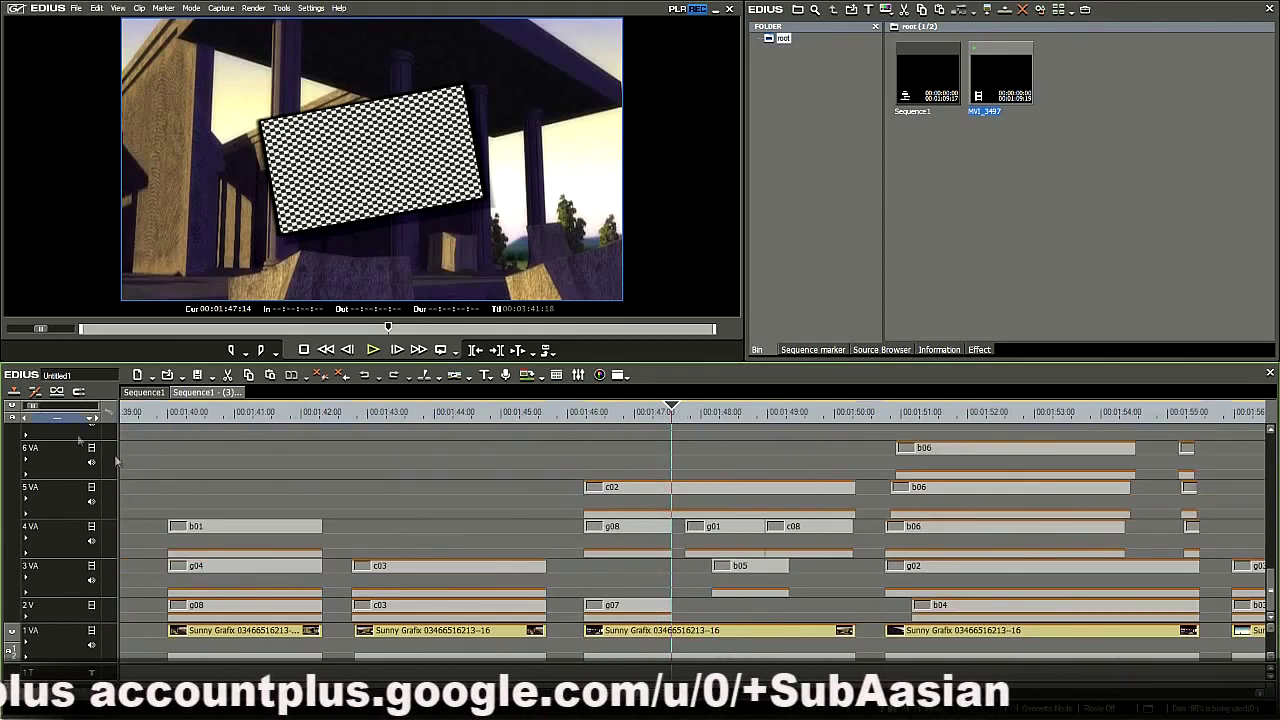
pyautogui.moveTo(670, 410); pyautogui.dragTo(1065, 441)
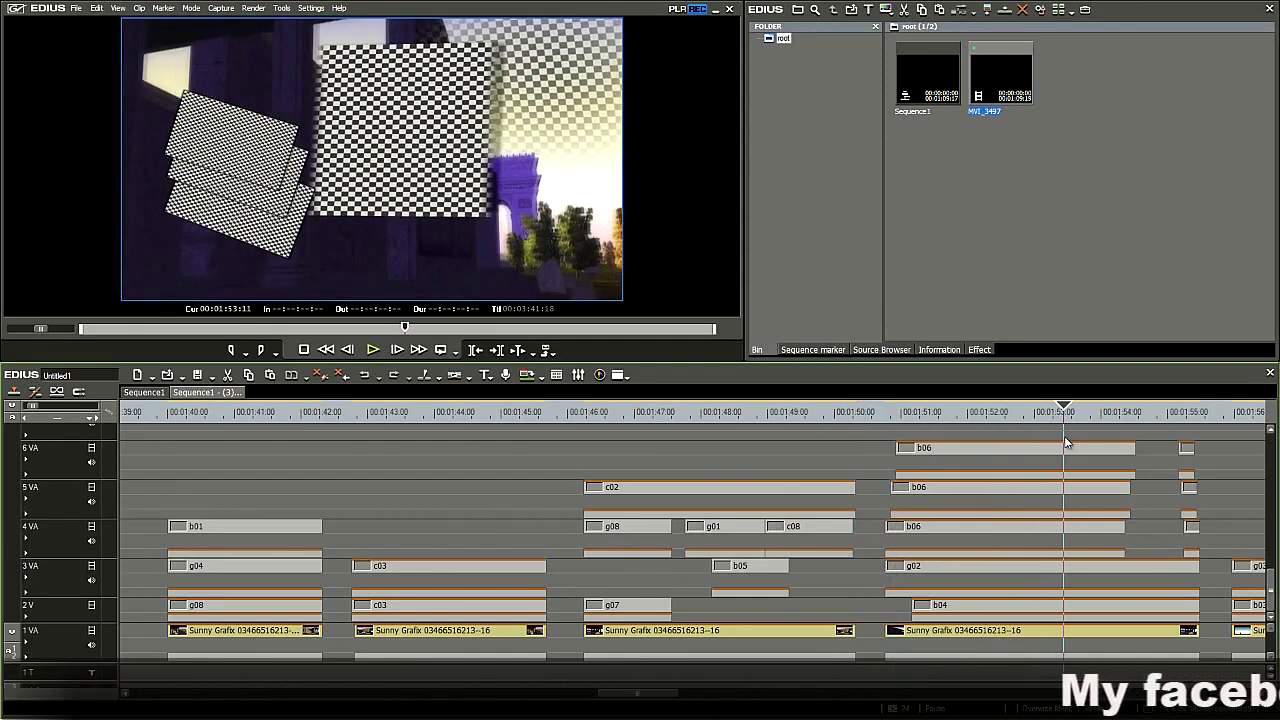
pyautogui.moveTo(1063, 414); pyautogui.dragTo(1126, 420)
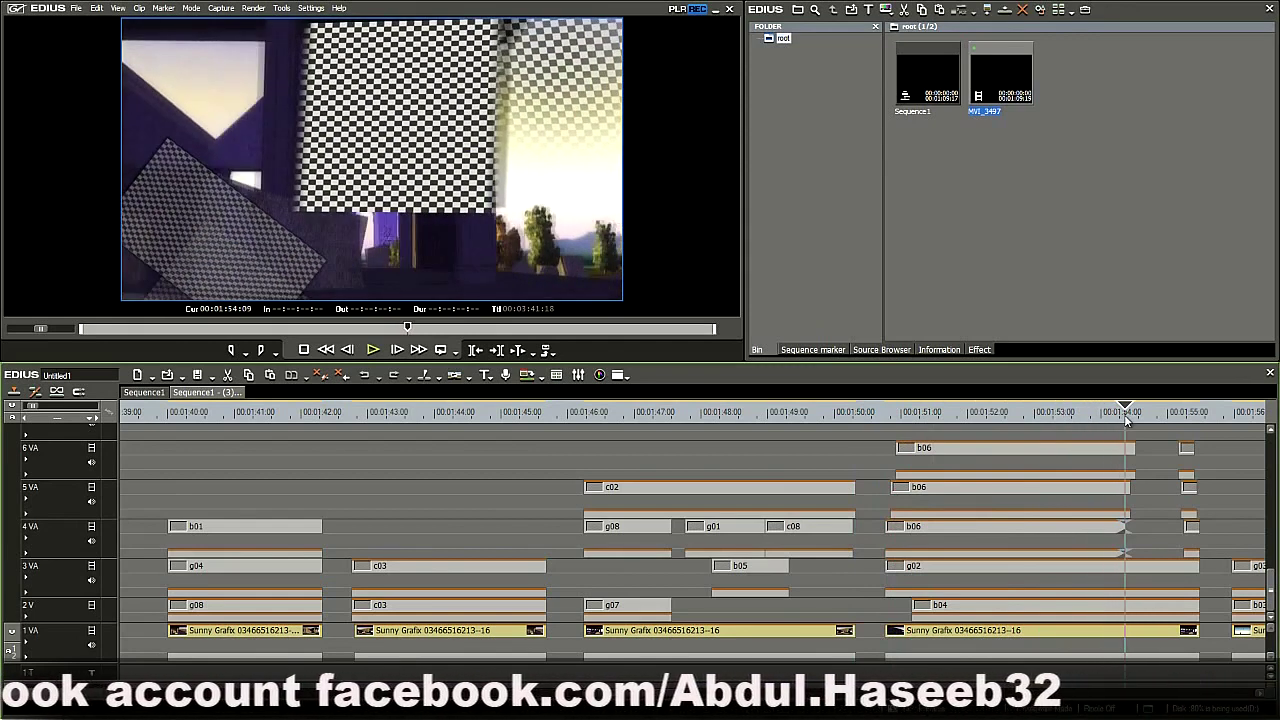